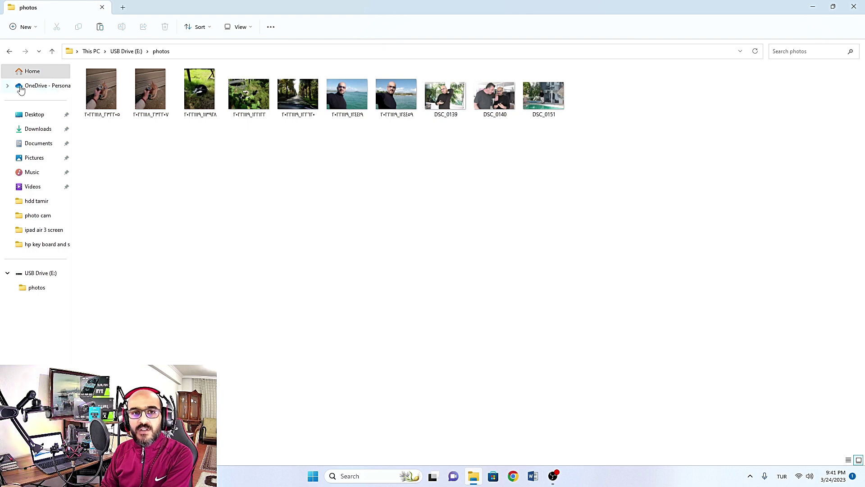
# Review the photos folder on USB Drive (E:) and close the file window.
pyautogui.click(9, 51)
pyautogui.doubleClick(351, 88)
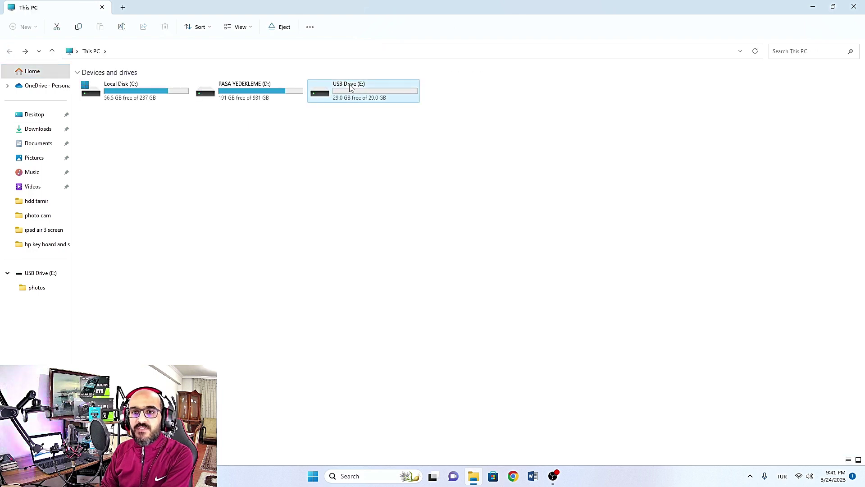
pyautogui.doubleClick(100, 83)
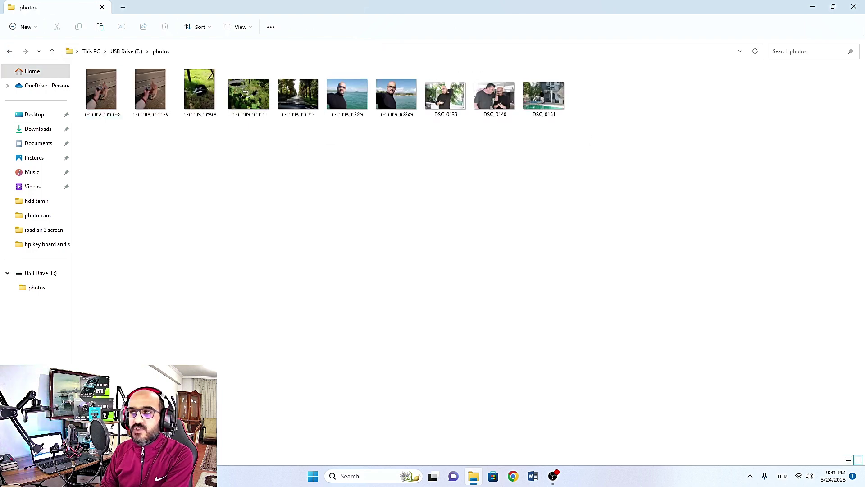
pyautogui.click(861, 4)
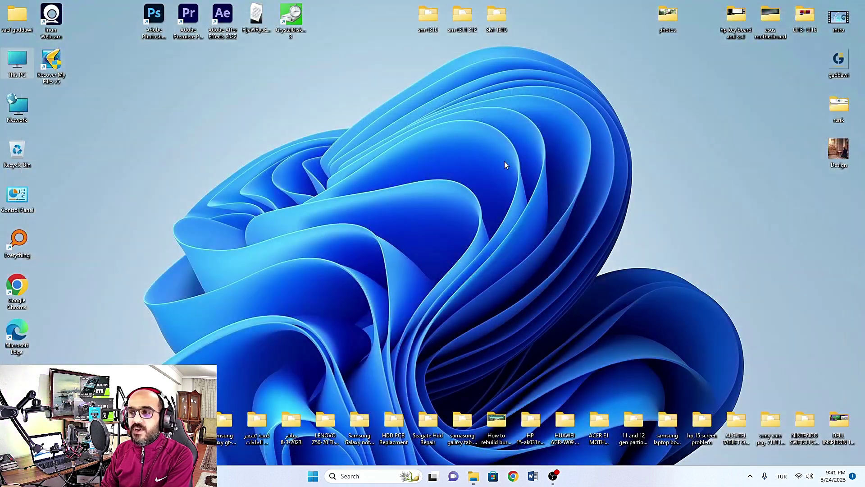
pyautogui.rightClick(395, 144)
pyautogui.click(421, 204)
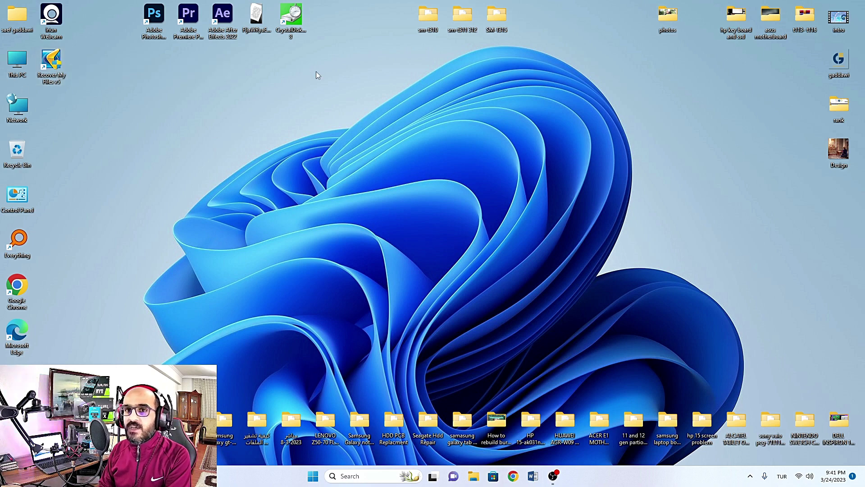
# Turn on BitLocker for USB Drive (E:) from This PC.
pyautogui.doubleClick(19, 60)
pyautogui.rightClick(337, 91)
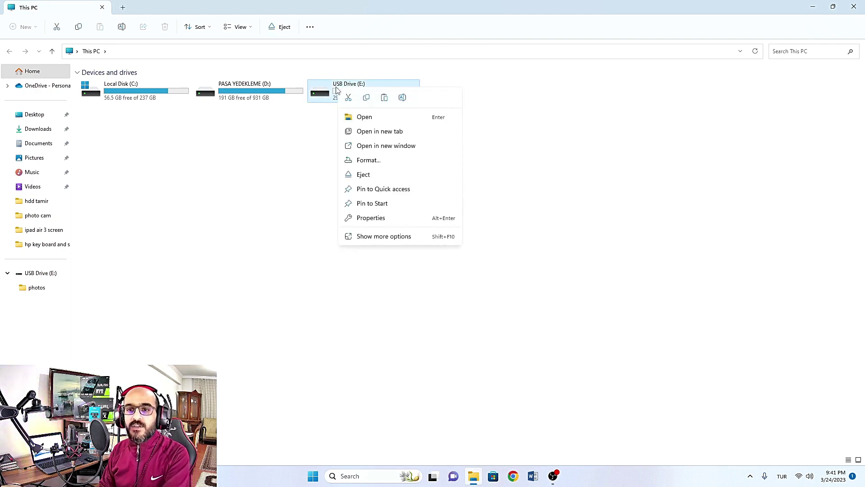
pyautogui.click(367, 236)
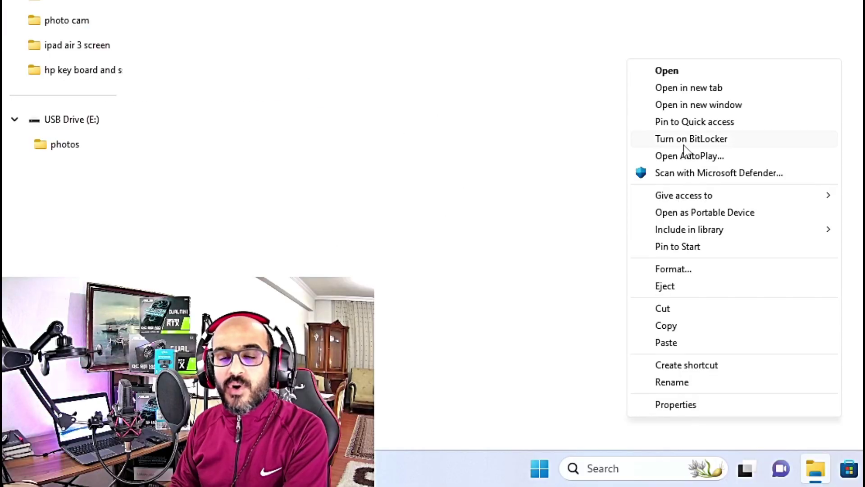
pyautogui.click(684, 141)
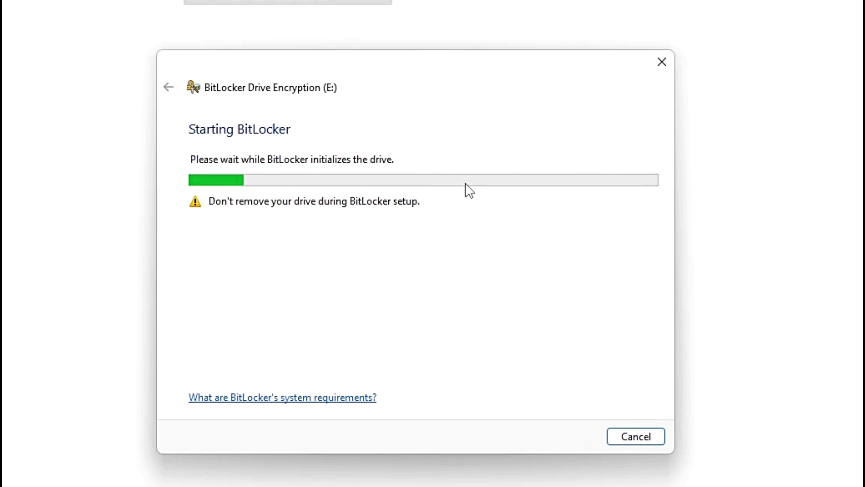
pyautogui.moveTo(354, 65); pyautogui.dragTo(430, 37)
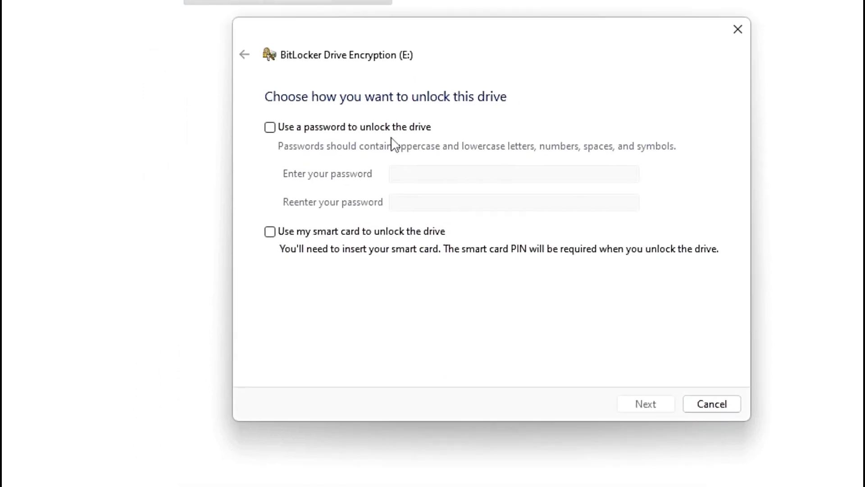
# Choose to unlock the drive with a password, and enter and confirm the BitLocker password.
pyautogui.click(270, 128)
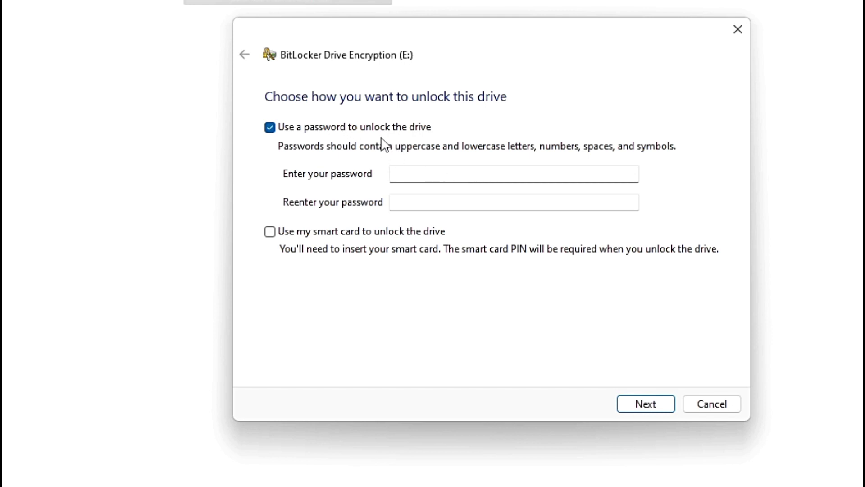
pyautogui.click(404, 175)
pyautogui.write('********************')
pyautogui.press('Tab')
pyautogui.write('*****')
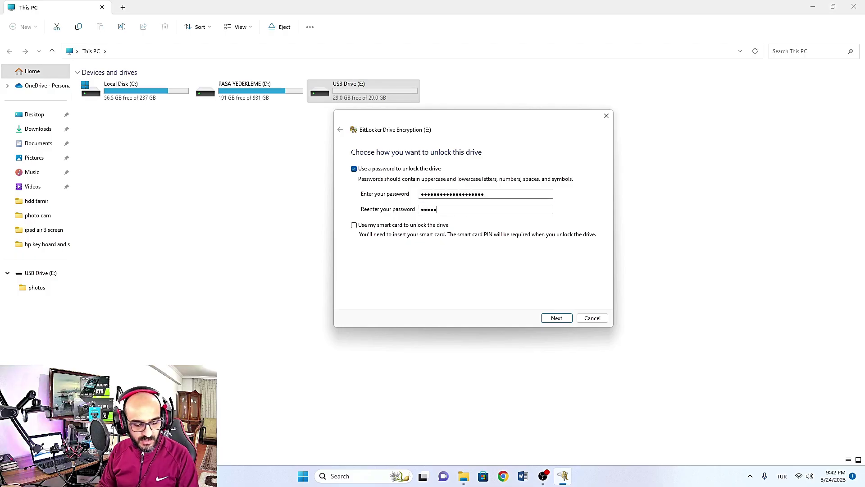
pyautogui.write('***************')
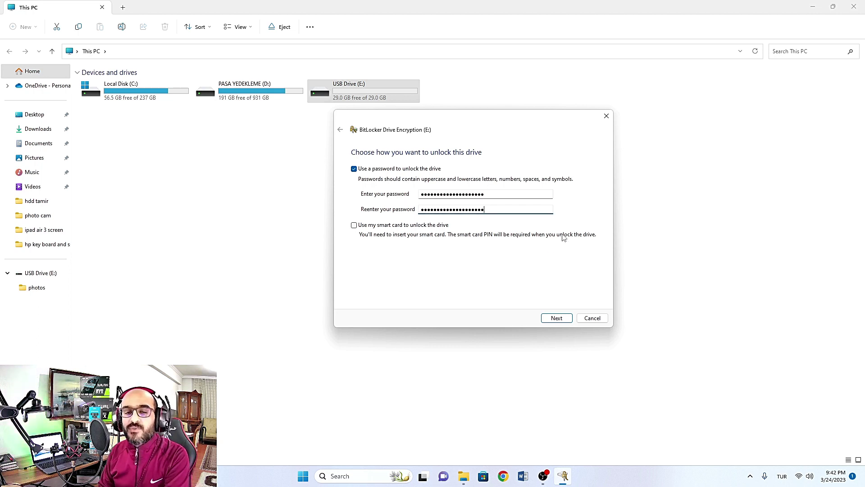
pyautogui.click(542, 318)
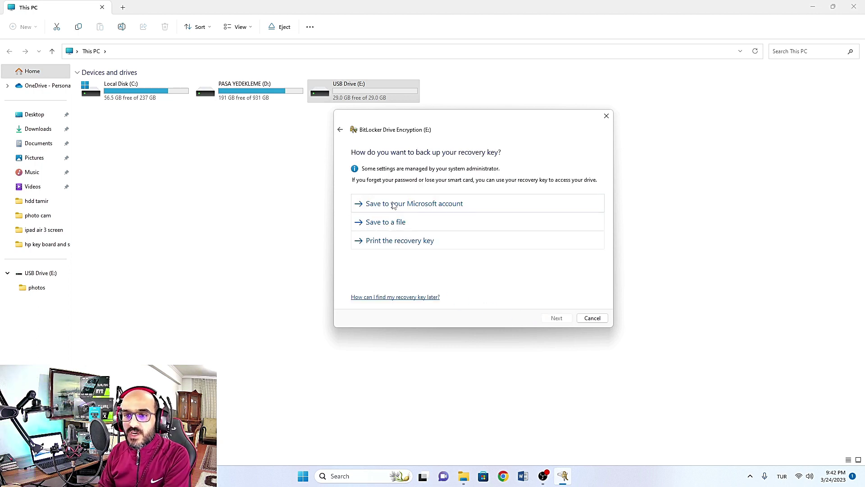
# Back up the BitLocker recovery key to a text file on the Desktop under the suggested name.
pyautogui.click(388, 222)
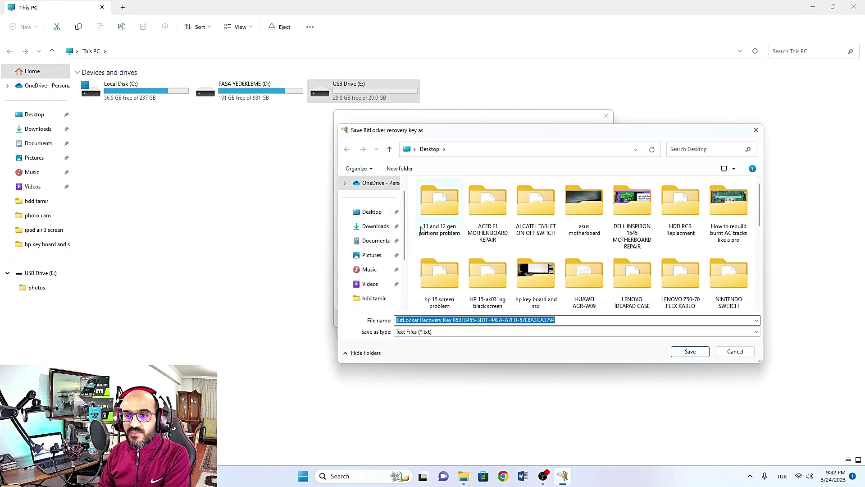
pyautogui.click(610, 320)
pyautogui.click(690, 351)
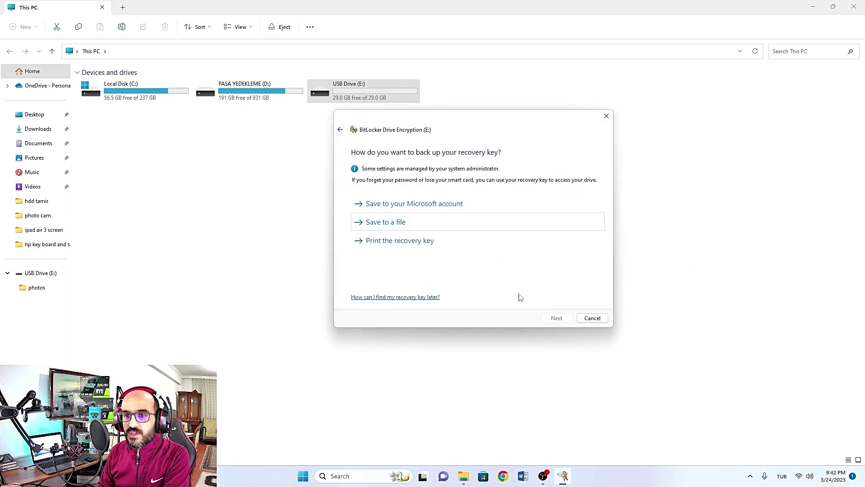
pyautogui.click(556, 317)
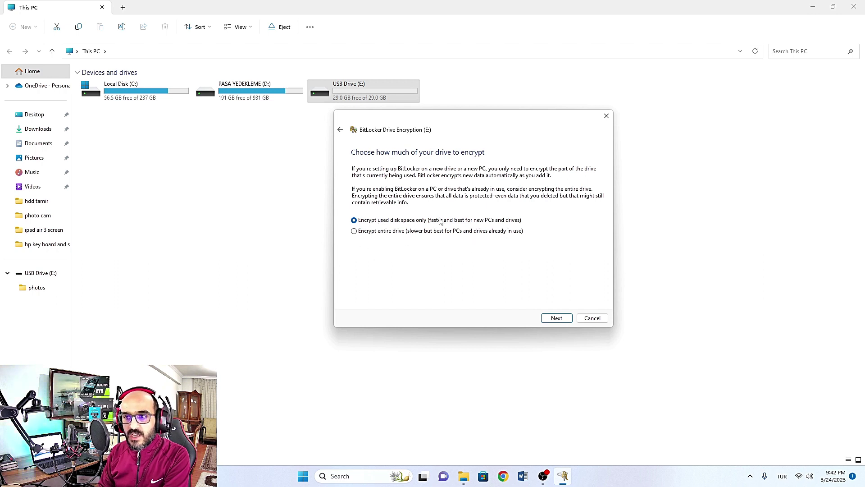
# Encrypt drive E: using the used disk space only option and Compatible mode, and close the completion message.
pyautogui.click(557, 319)
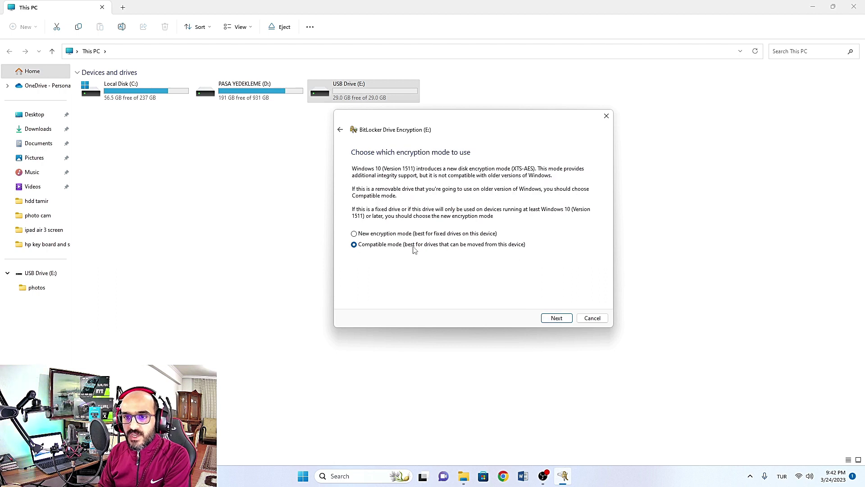
pyautogui.click(558, 318)
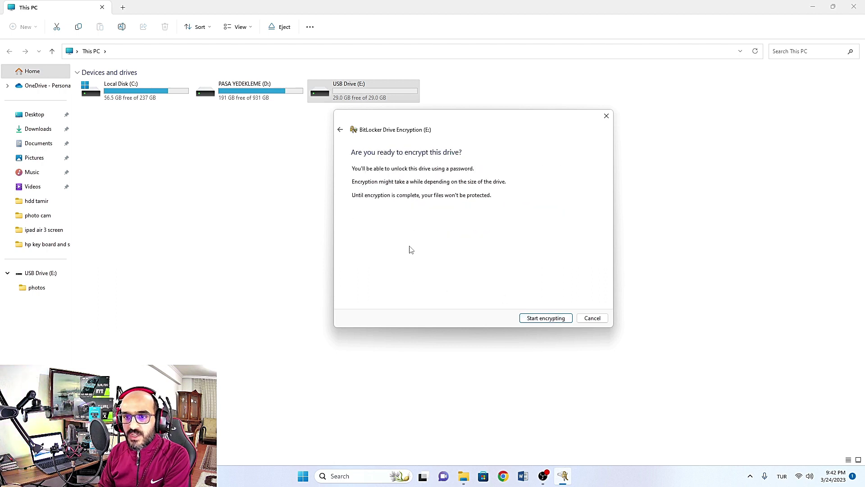
pyautogui.click(545, 318)
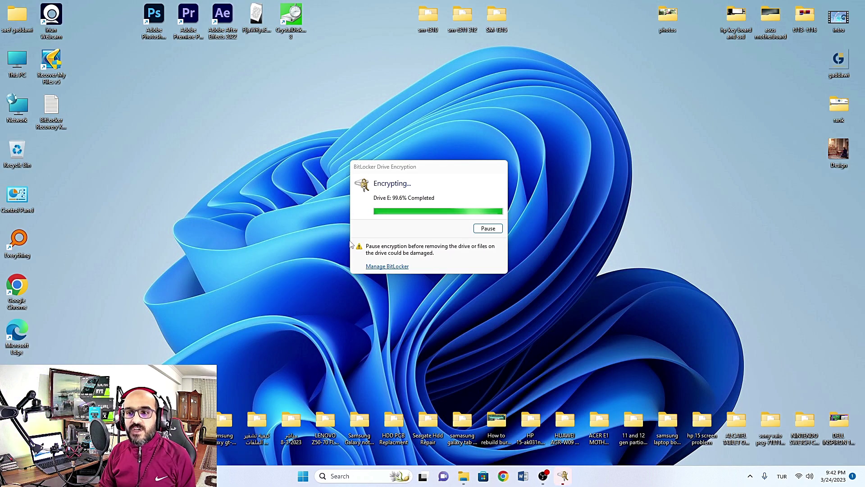
pyautogui.moveTo(414, 171); pyautogui.dragTo(431, 154)
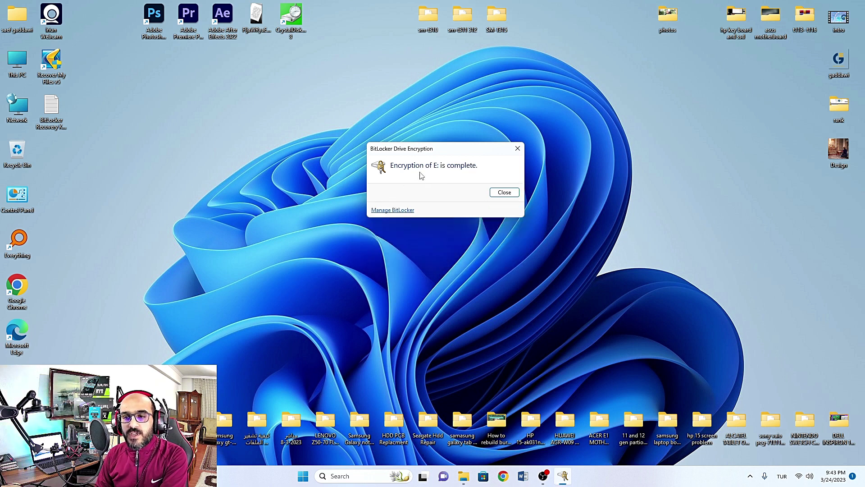
pyautogui.click(507, 196)
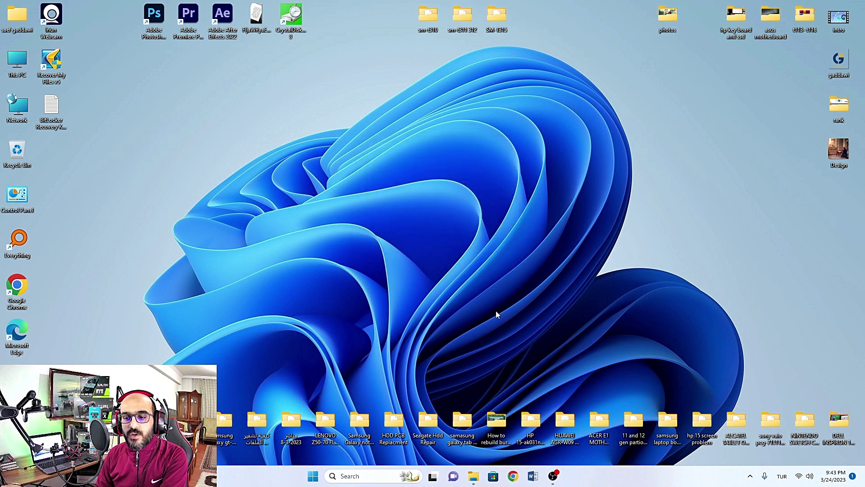
# Check the encrypted USB Drive (E:) in This PC by opening it, and close the window.
pyautogui.click(473, 477)
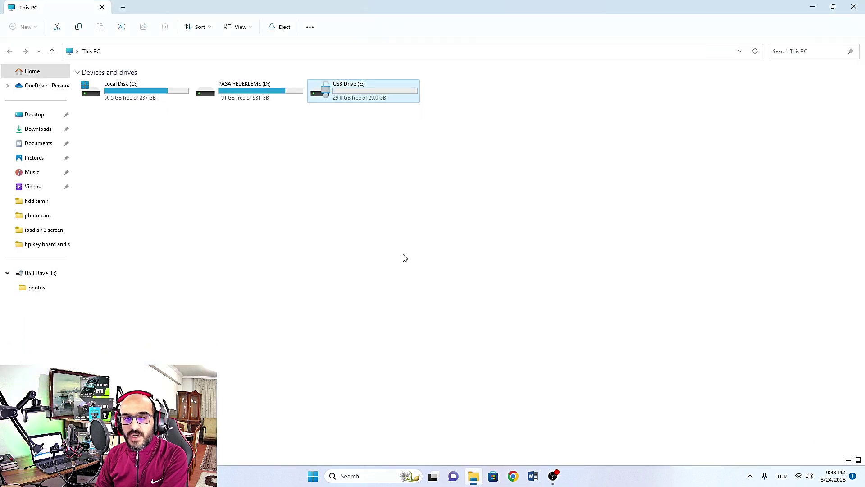
pyautogui.click(365, 200)
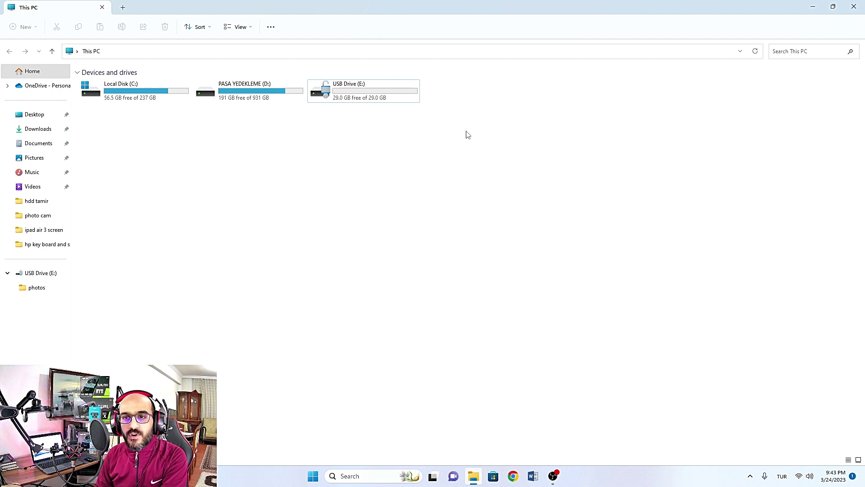
pyautogui.click(359, 100)
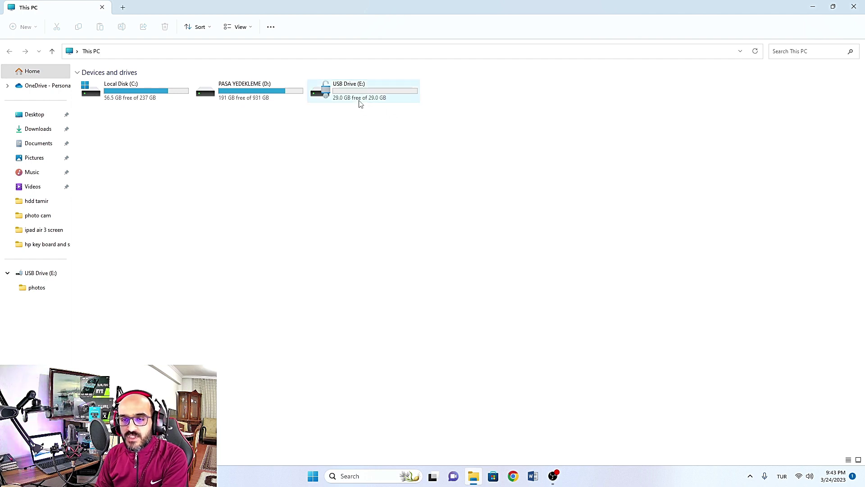
pyautogui.doubleClick(339, 90)
pyautogui.hotkey('alt', 'Left')
pyautogui.click(854, 6)
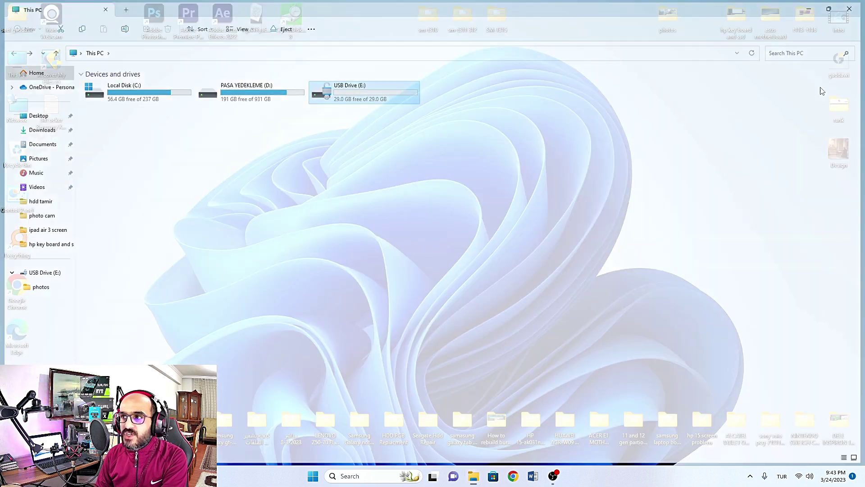
# Safely eject the USB Mass Storage Device.
pyautogui.click(750, 477)
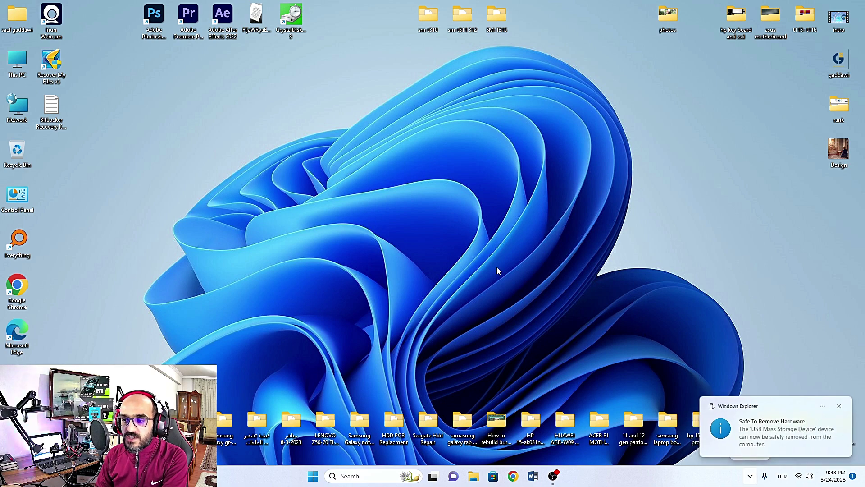
pyautogui.rightClick(437, 208)
pyautogui.click(459, 264)
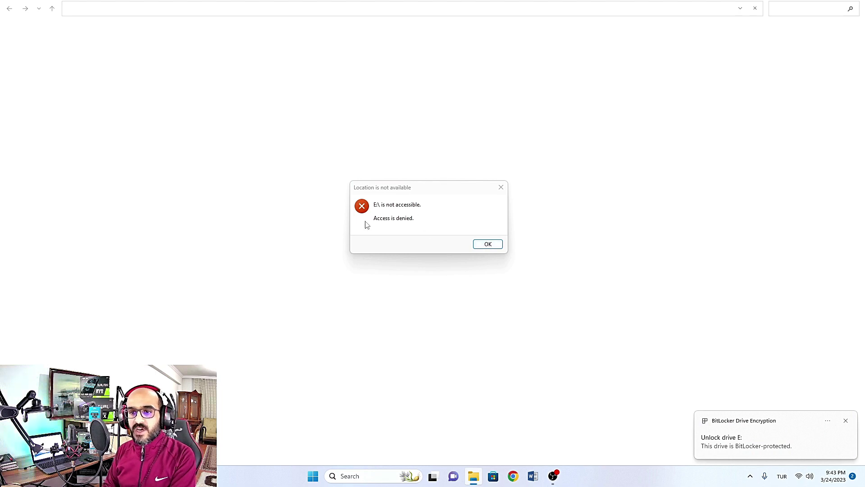
# Try to open the locked USB Drive (E:) from This PC, and dismiss its password prompt without unlocking it.
pyautogui.click(487, 244)
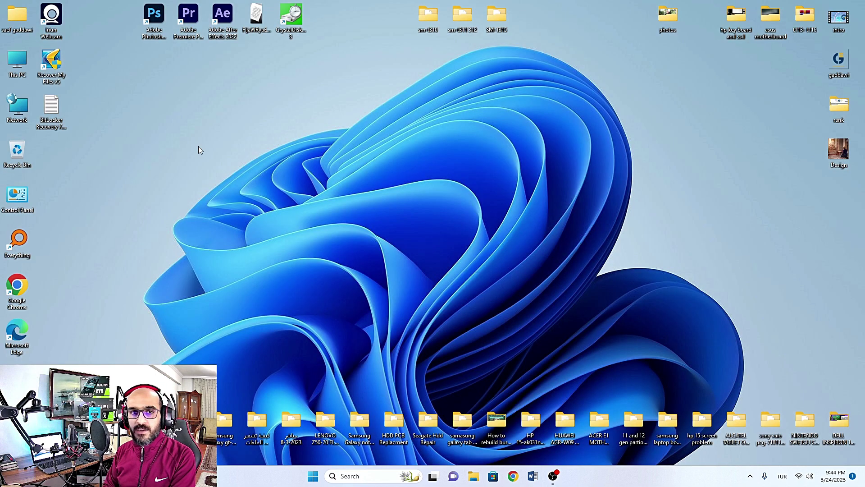
pyautogui.doubleClick(28, 64)
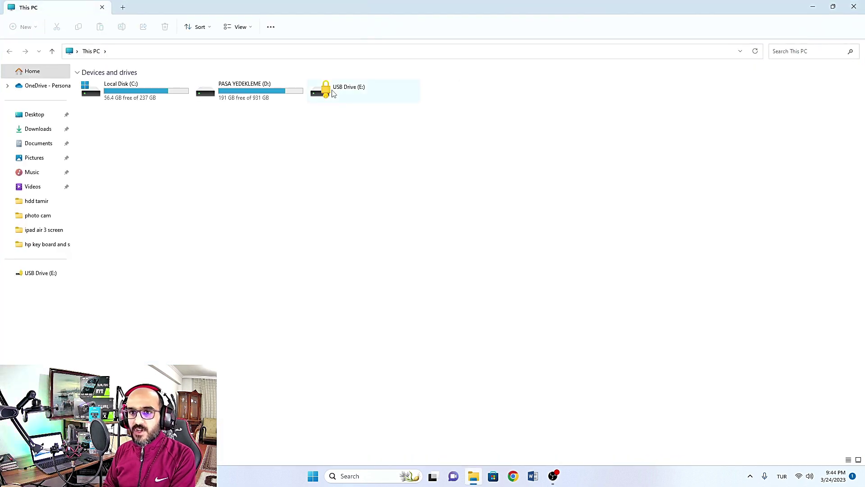
pyautogui.doubleClick(329, 97)
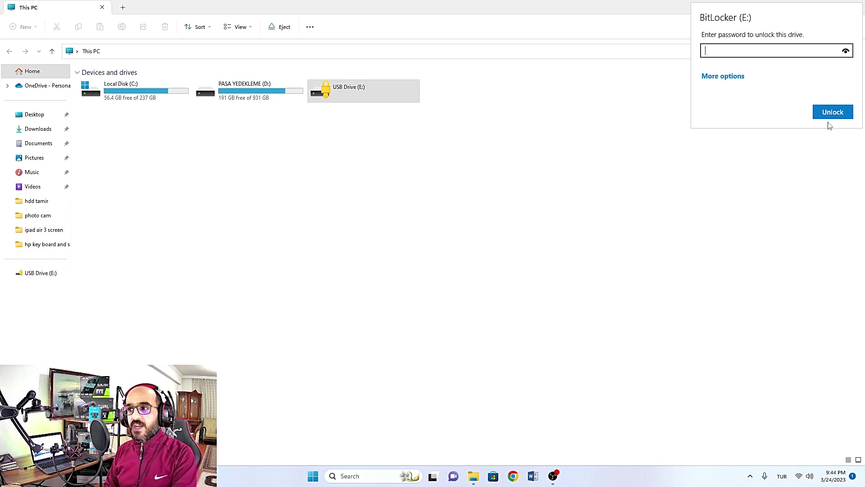
pyautogui.click(562, 115)
pyautogui.press('super+d')
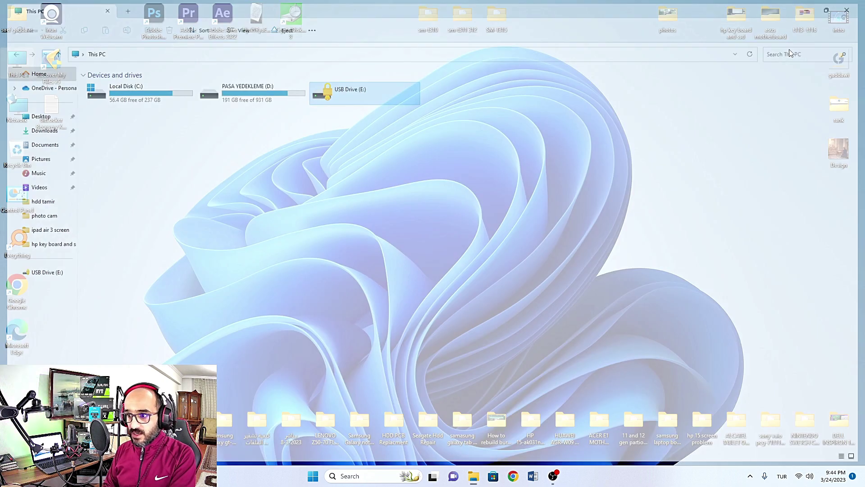
# Quick-format the locked USB Drive (E:) from This PC as FAT32 with a 16-kilobyte allocation unit size, and close the format dialog.
pyautogui.doubleClick(16, 63)
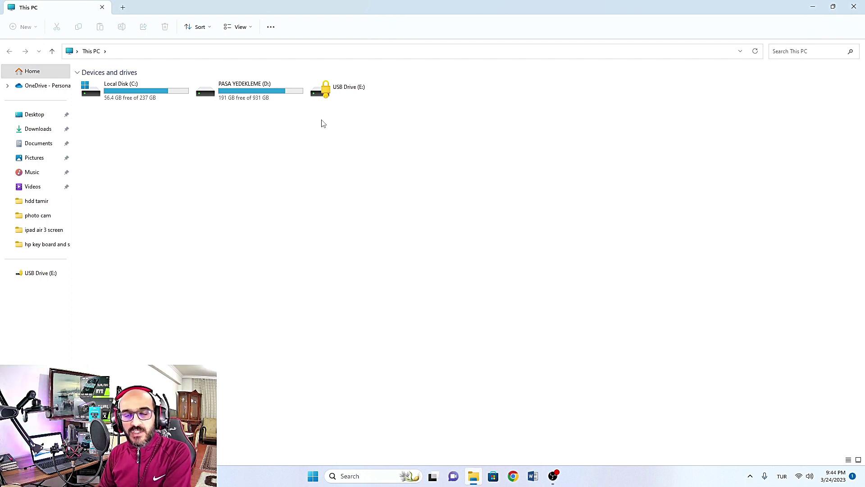
pyautogui.rightClick(322, 90)
pyautogui.click(361, 239)
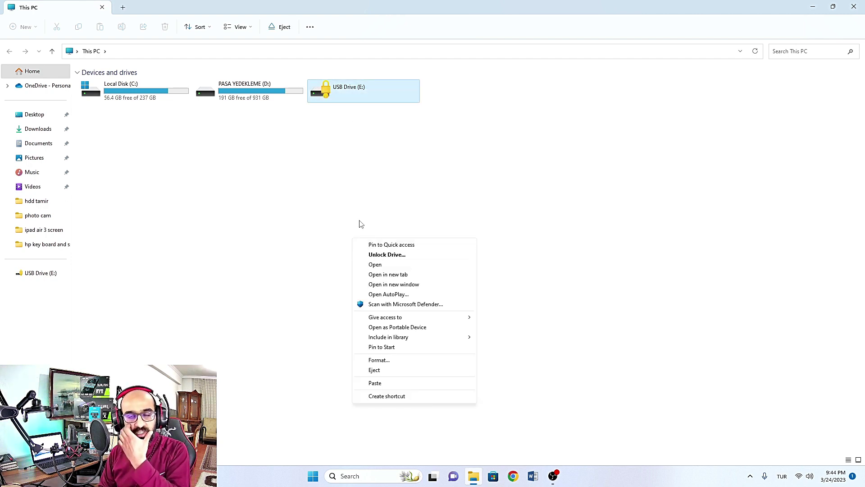
pyautogui.click(379, 359)
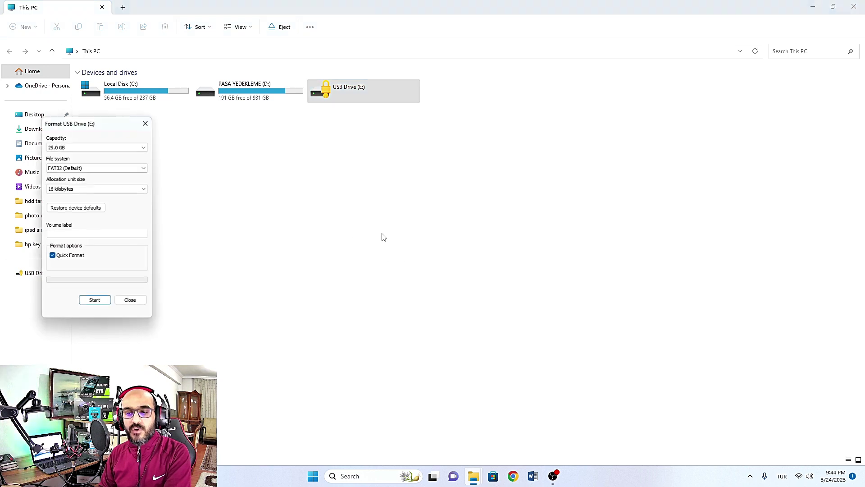
pyautogui.moveTo(108, 131); pyautogui.dragTo(307, 130)
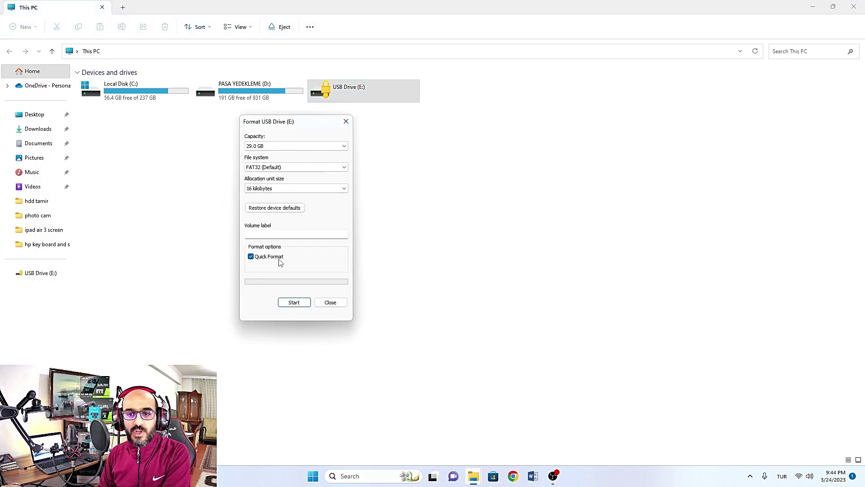
pyautogui.click(295, 303)
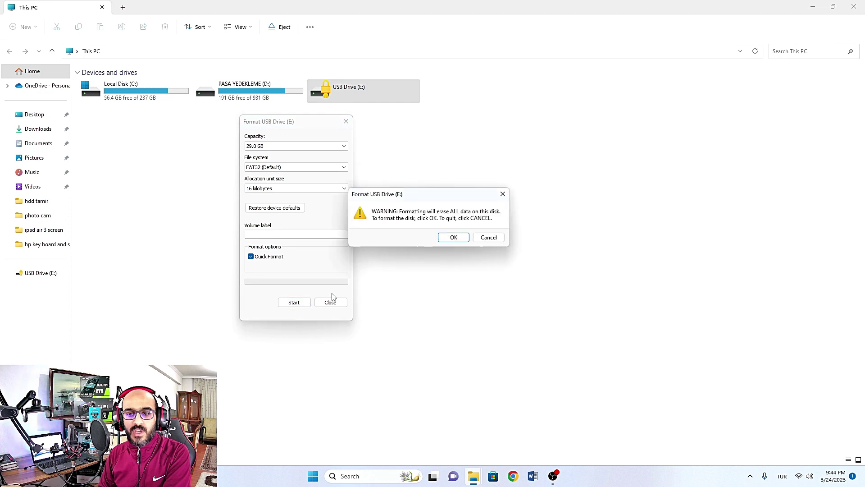
pyautogui.click(454, 237)
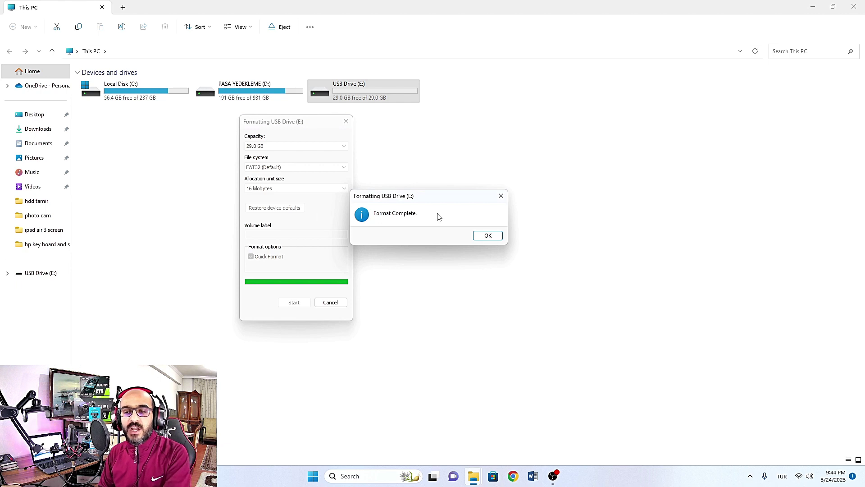
pyautogui.click(498, 236)
pyautogui.click(331, 302)
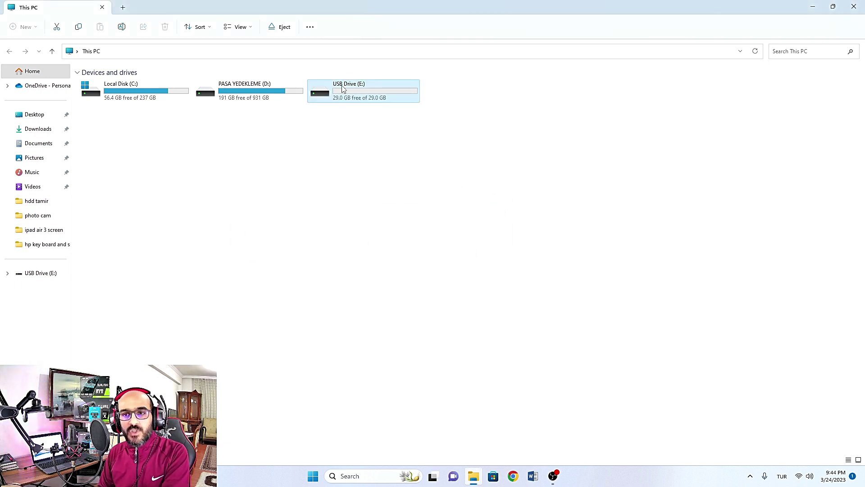
# Open the formatted USB Drive (E:) to check its contents, and close the File Explorer window.
pyautogui.doubleClick(369, 97)
pyautogui.hotkey('alt', 'Left')
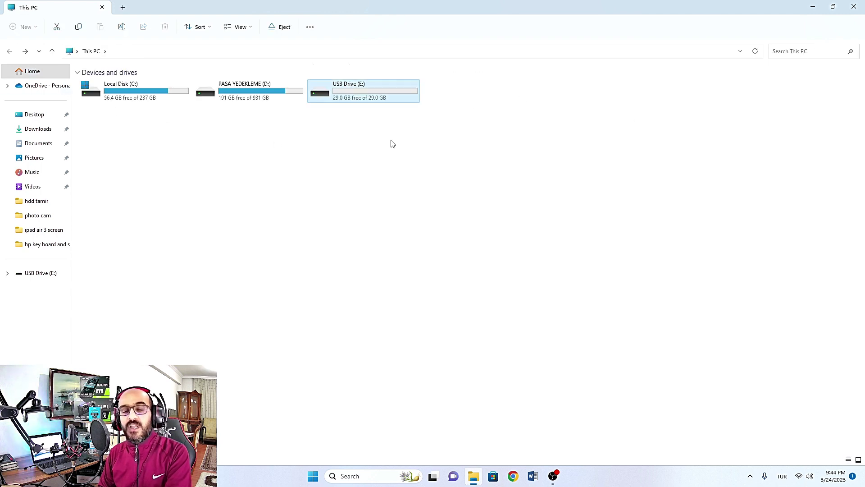
pyautogui.doubleClick(351, 97)
pyautogui.hotkey('alt', 'Left')
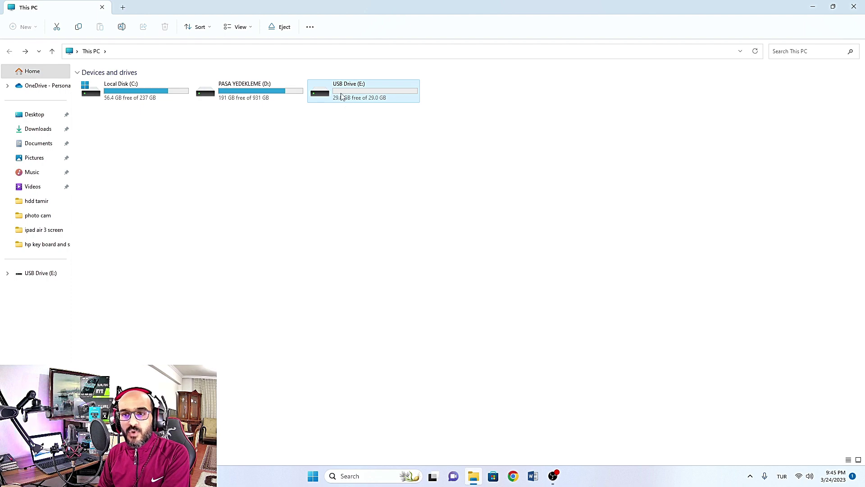
pyautogui.doubleClick(341, 97)
pyautogui.click(854, 6)
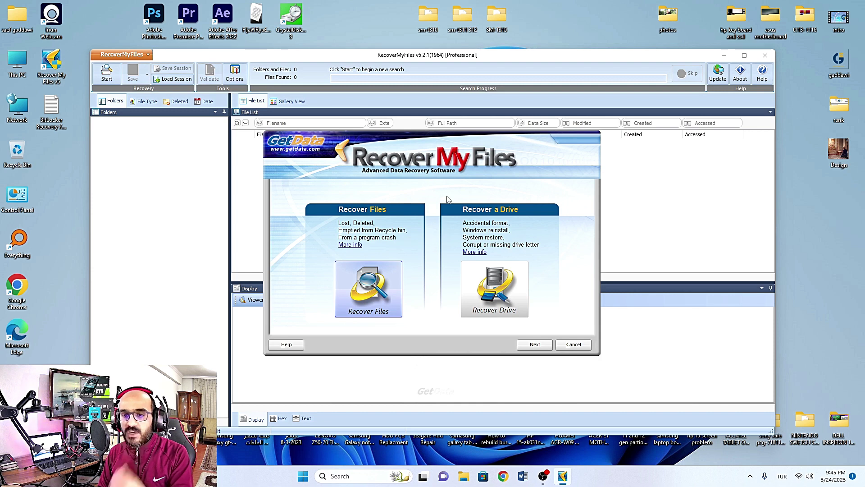
# In Recover My Files, set up a drive recovery of E: using selected file types.
pyautogui.click(509, 301)
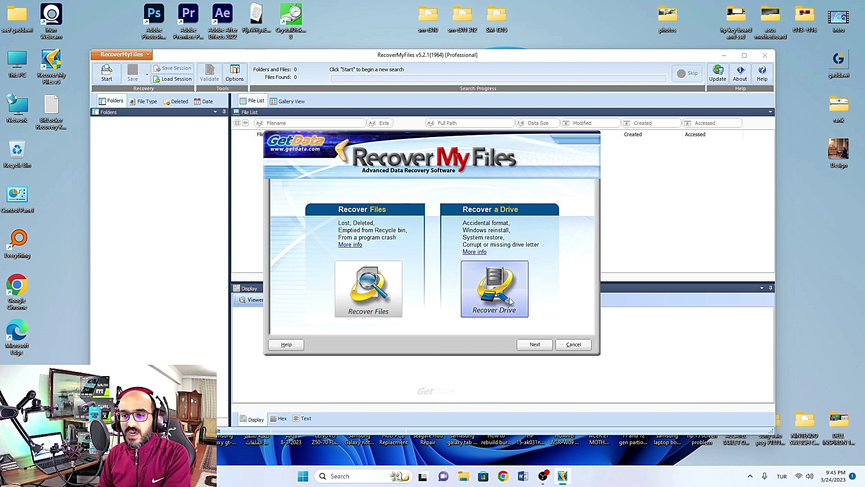
pyautogui.click(535, 345)
pyautogui.click(366, 299)
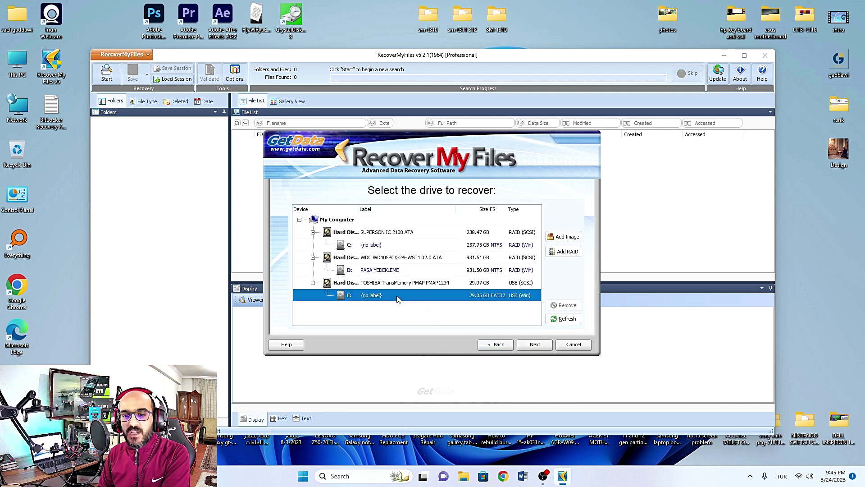
pyautogui.click(534, 346)
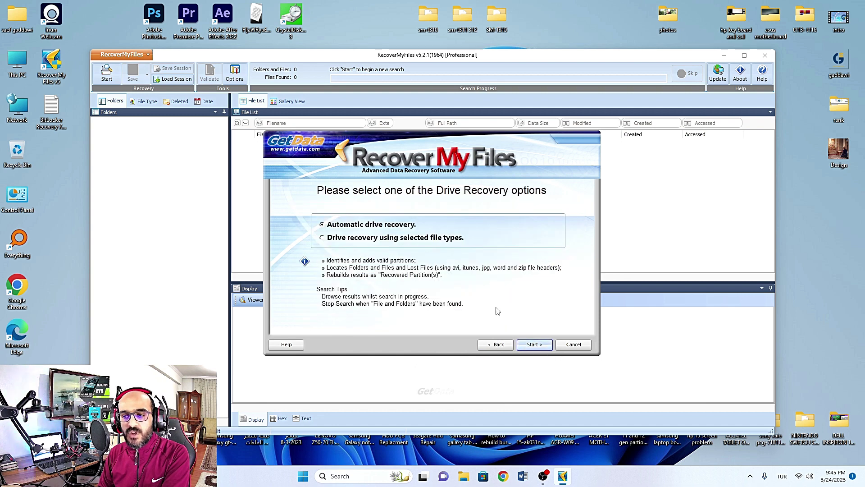
pyautogui.click(335, 240)
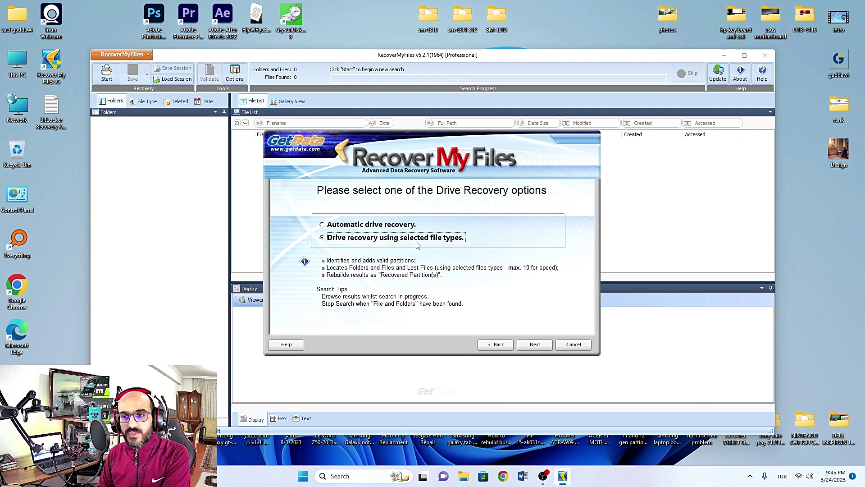
pyautogui.click(534, 344)
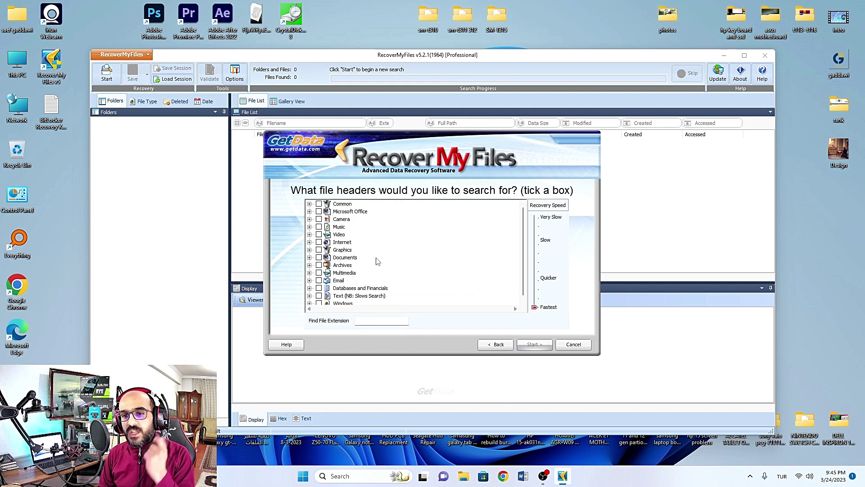
# Select the Camera and Graphics file headers for the search and start the drive scan.
pyautogui.click(318, 219)
pyautogui.click(319, 250)
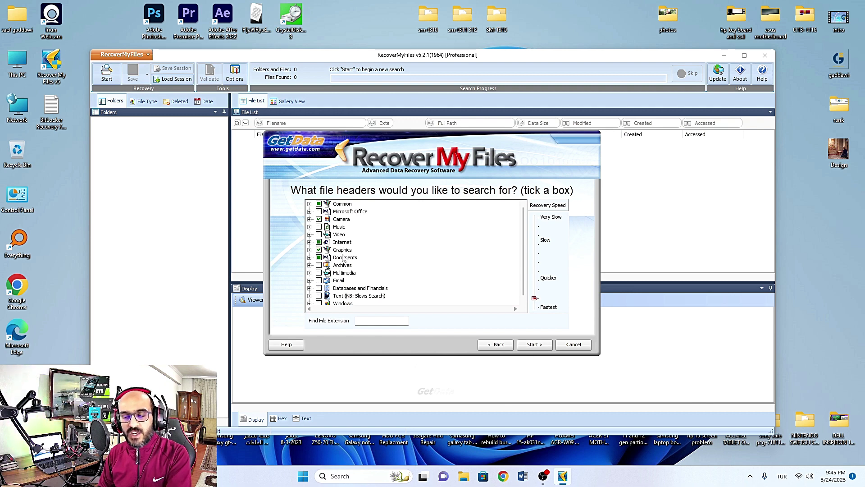
pyautogui.click(536, 344)
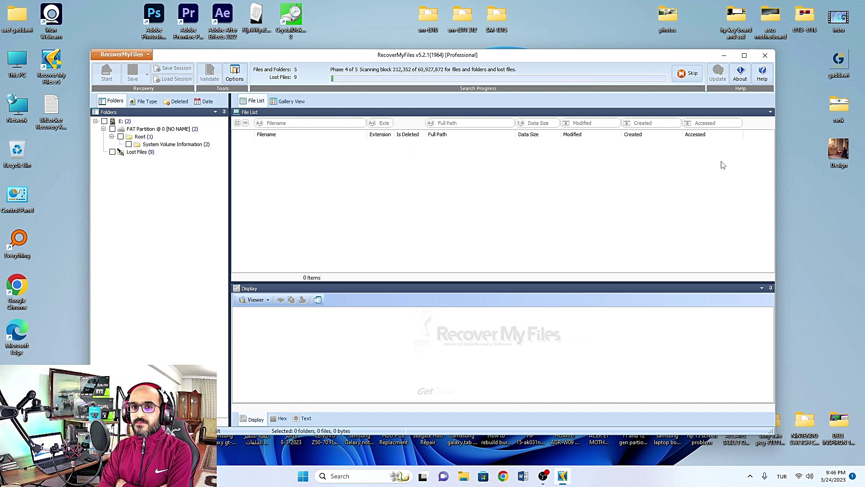
# Open the Lost Files folder while the scan runs and preview its HPGL, GIF and PNG files one by one.
pyautogui.click(135, 151)
pyautogui.click(297, 143)
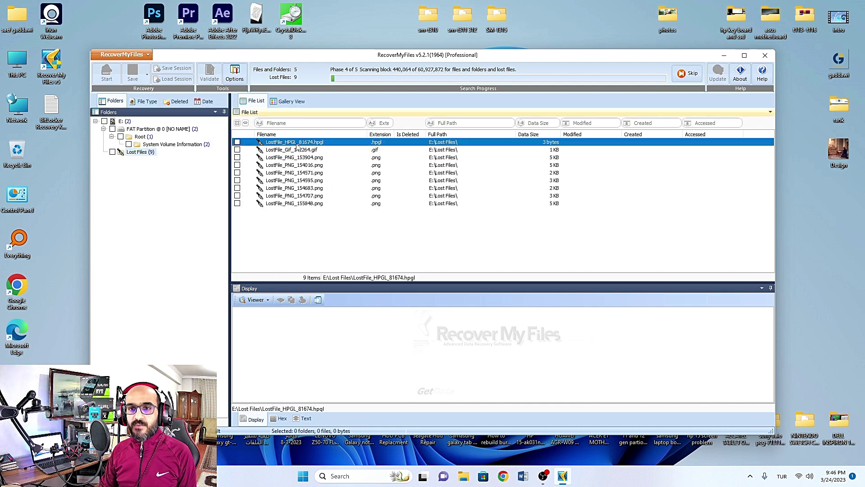
pyautogui.click(316, 158)
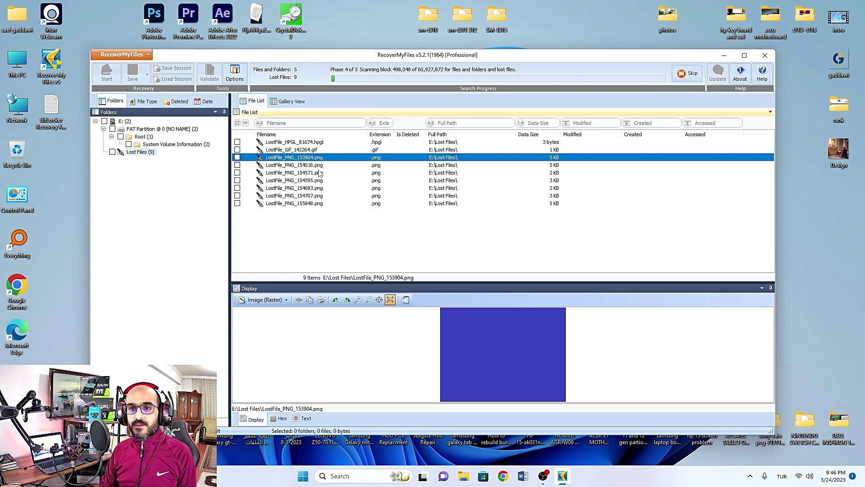
pyautogui.click(319, 173)
pyautogui.click(311, 203)
pyautogui.click(311, 197)
pyautogui.click(299, 185)
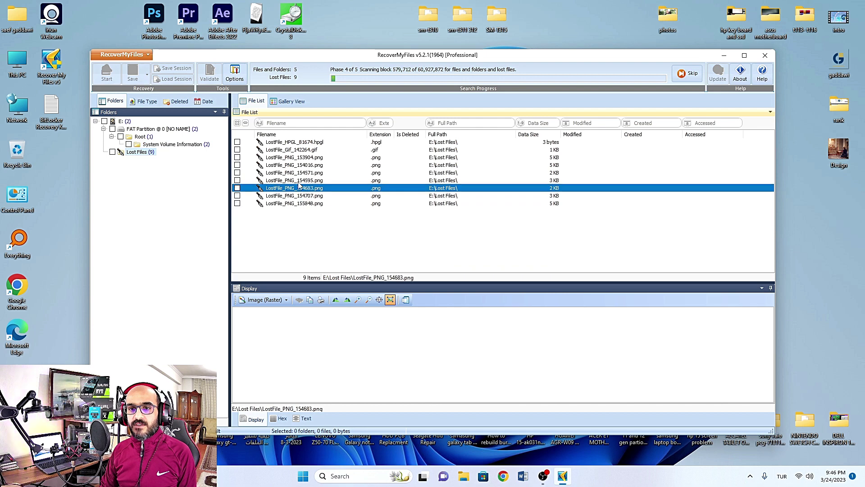
pyautogui.click(299, 181)
pyautogui.click(298, 173)
pyautogui.click(298, 165)
pyautogui.click(296, 156)
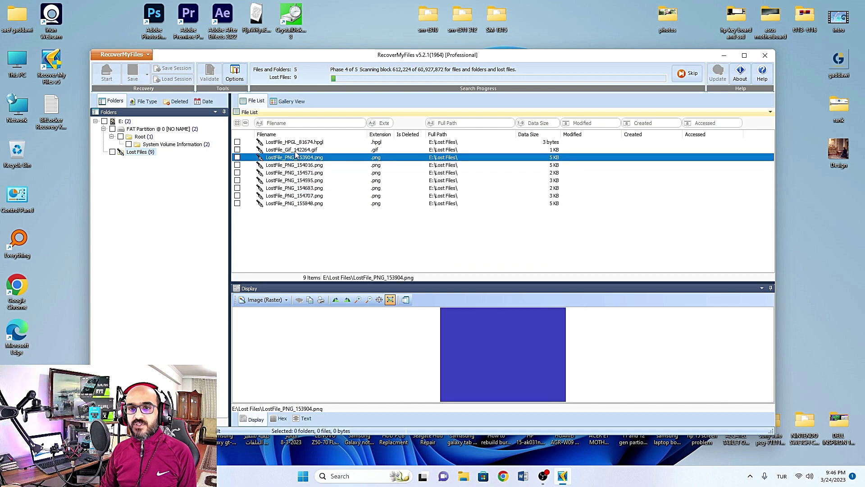
pyautogui.click(296, 150)
pyautogui.click(296, 142)
pyautogui.click(302, 165)
pyautogui.click(299, 188)
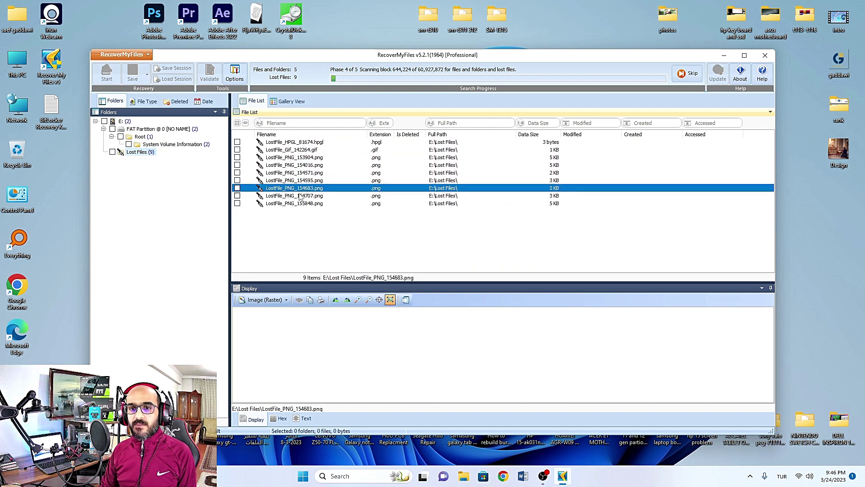
pyautogui.click(300, 196)
pyautogui.click(299, 203)
pyautogui.click(299, 196)
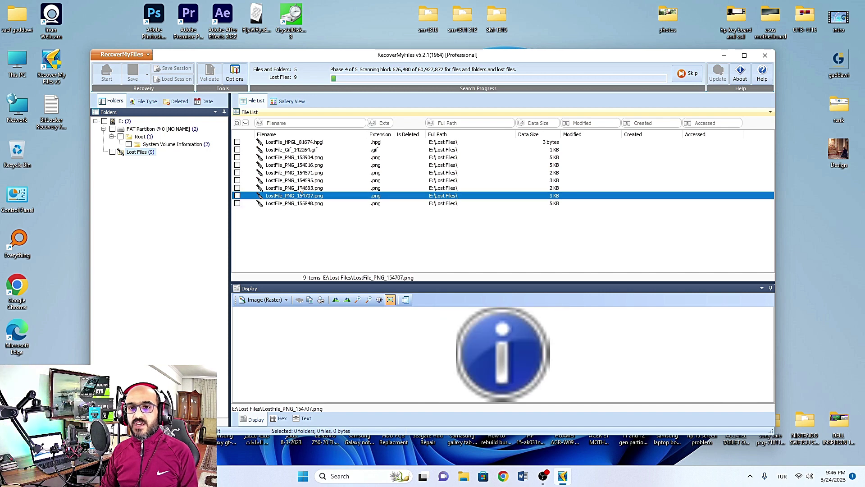
pyautogui.click(293, 188)
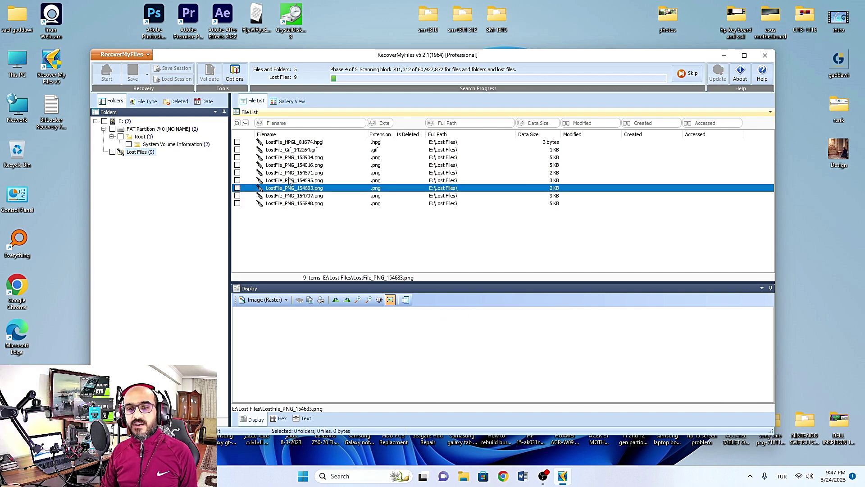
pyautogui.click(292, 180)
pyautogui.click(292, 173)
pyautogui.click(291, 165)
pyautogui.click(292, 157)
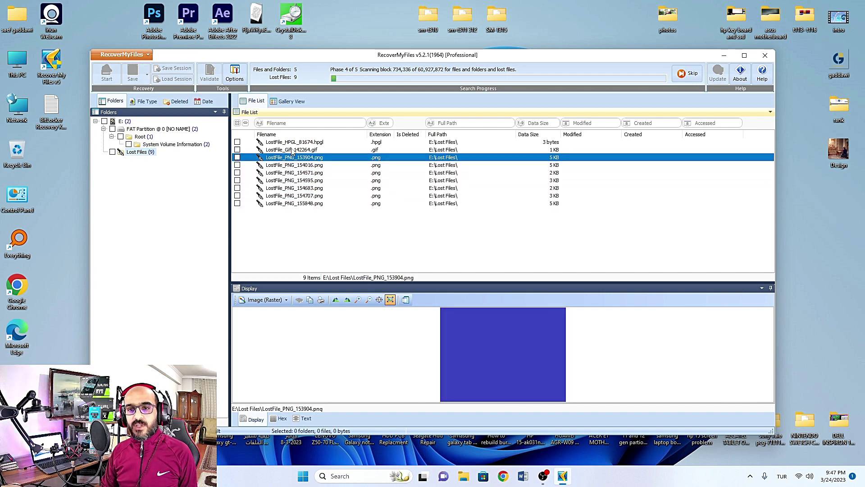
pyautogui.click(292, 150)
pyautogui.click(292, 142)
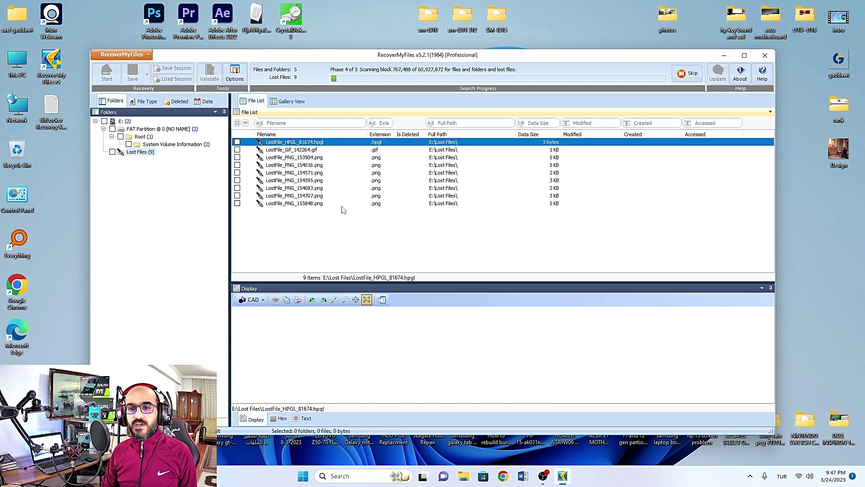
pyautogui.click(281, 230)
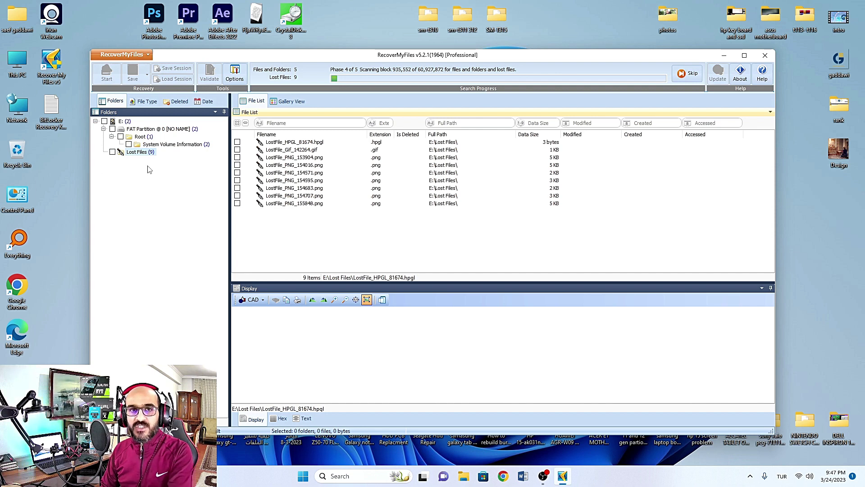
pyautogui.click(167, 174)
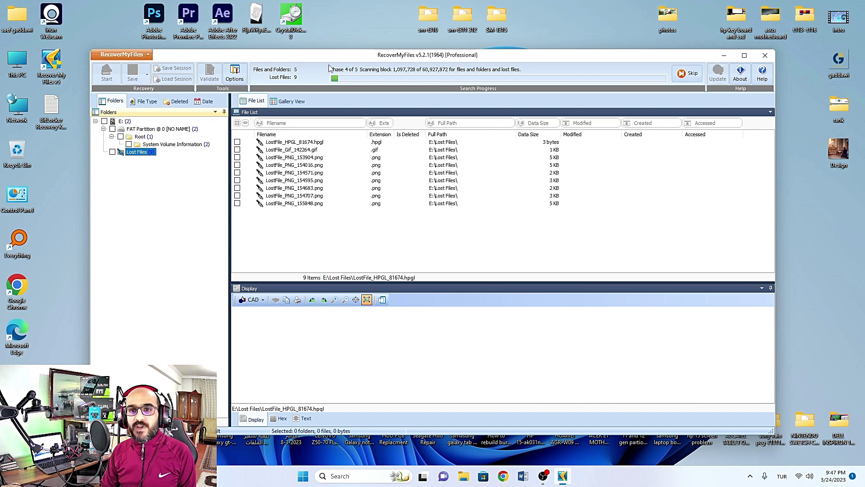
pyautogui.moveTo(328, 63); pyautogui.dragTo(325, 62)
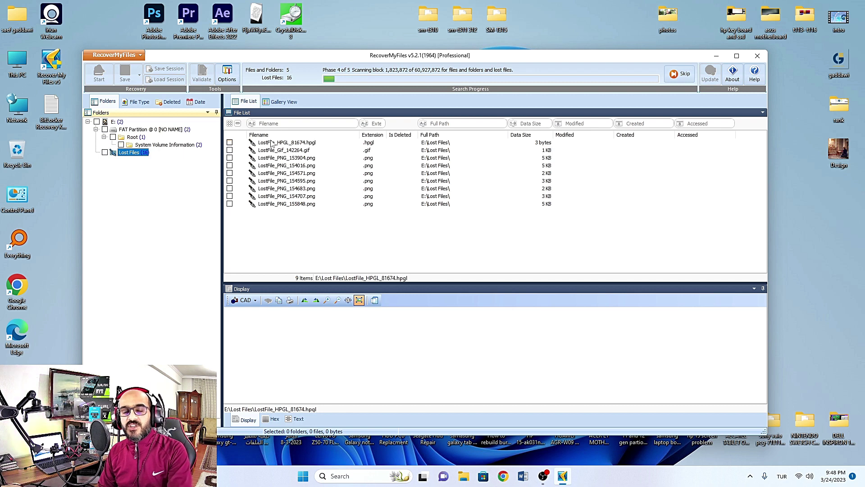
# Check the System Volume Information, FAT Partition and Root entries of drive E: for recoverable files.
pyautogui.click(160, 144)
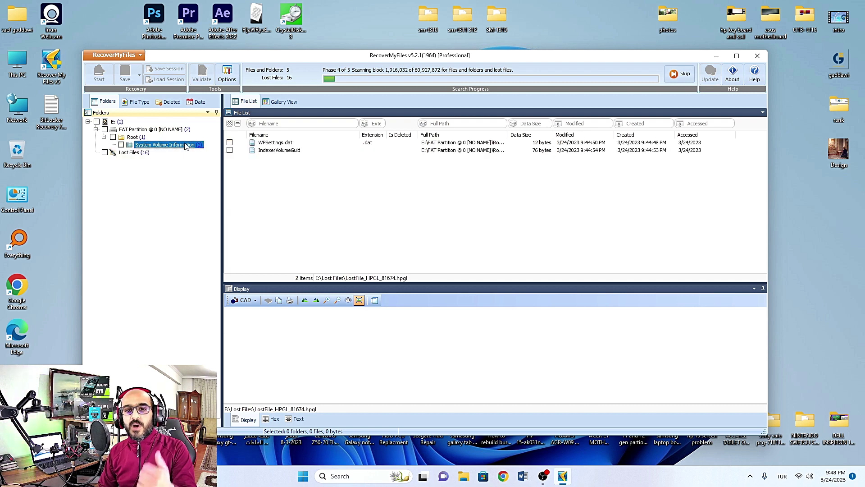
pyautogui.click(156, 130)
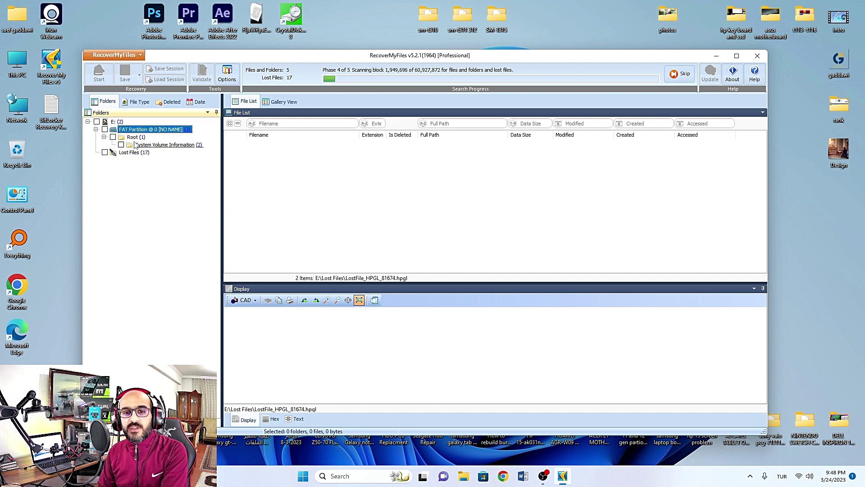
pyautogui.click(134, 138)
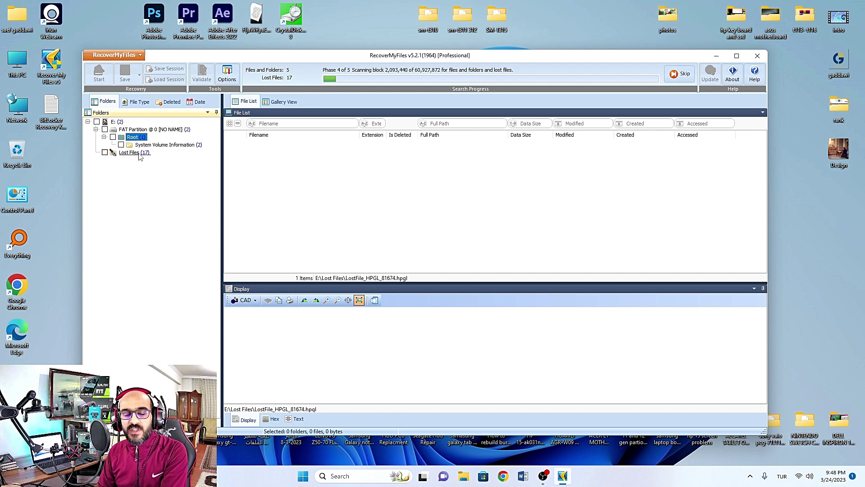
# Reopen Lost Files and preview the updated file list from LostFile_HPGL_81674.hpgl through LostFile_PNG_1986219.png, rechecking the first few images.
pyautogui.click(137, 153)
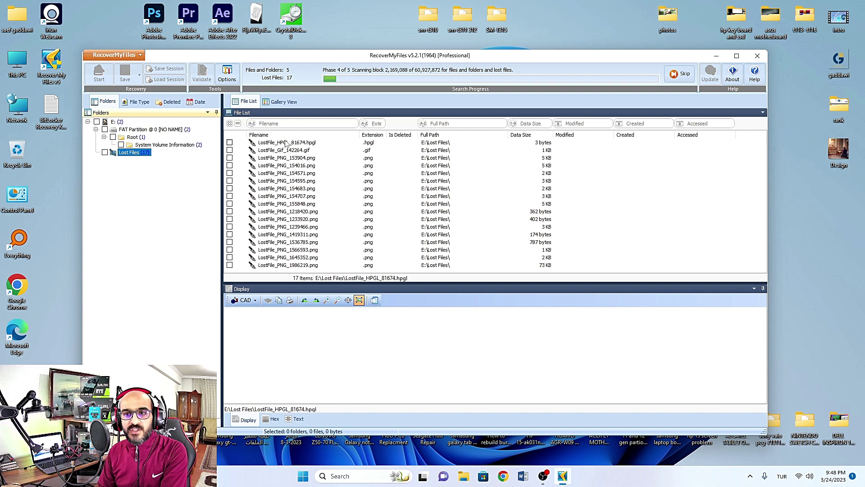
pyautogui.click(285, 142)
pyautogui.press('Down')
pyautogui.press('Down')
pyautogui.press('Down')
pyautogui.press('Down')
pyautogui.press('Down')
pyautogui.press('Down')
pyautogui.press('Down')
pyautogui.press('Down')
pyautogui.press('Down')
pyautogui.press('Down')
pyautogui.press('Down')
pyautogui.press('Down')
pyautogui.press('Down')
pyautogui.press('Down')
pyautogui.press('Down')
pyautogui.press('Down')
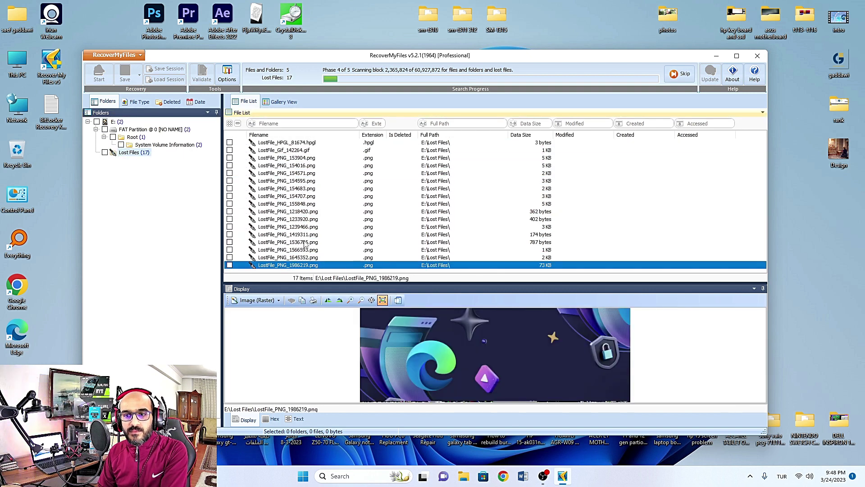
pyautogui.click(288, 150)
pyautogui.press('Down')
pyautogui.press('Down')
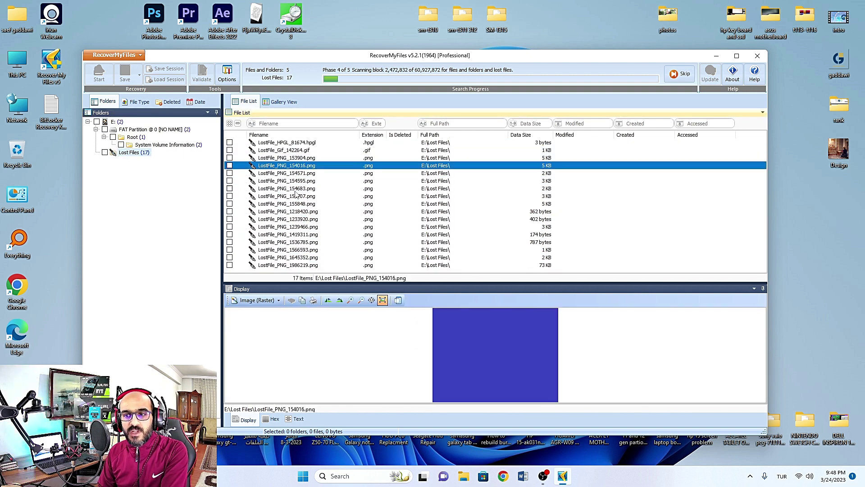
# Preview the remaining Lost Files images one by one, from LostFile_PNG_154571.png through LostFile_PNG_1986219.png.
pyautogui.press('Down')
pyautogui.press('Down')
pyautogui.press('Down')
pyautogui.press('Down')
pyautogui.press('Down')
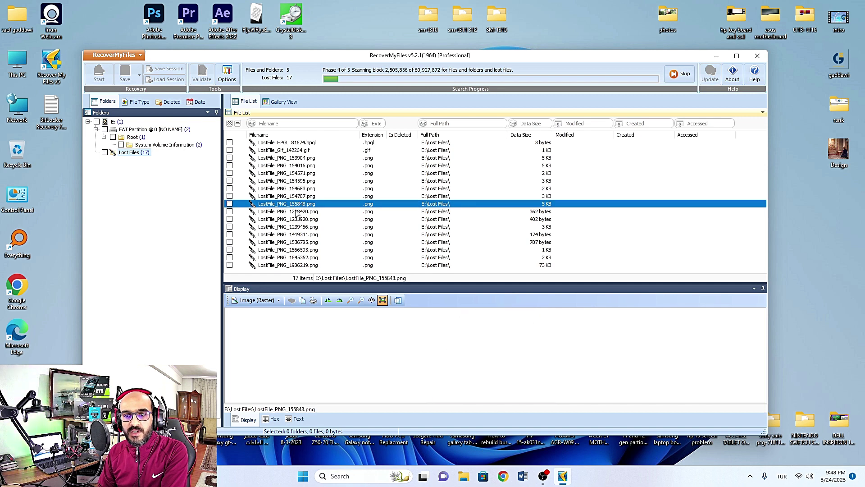
pyautogui.press('Down')
pyautogui.press('Down')
pyautogui.press('Down')
pyautogui.press('Down')
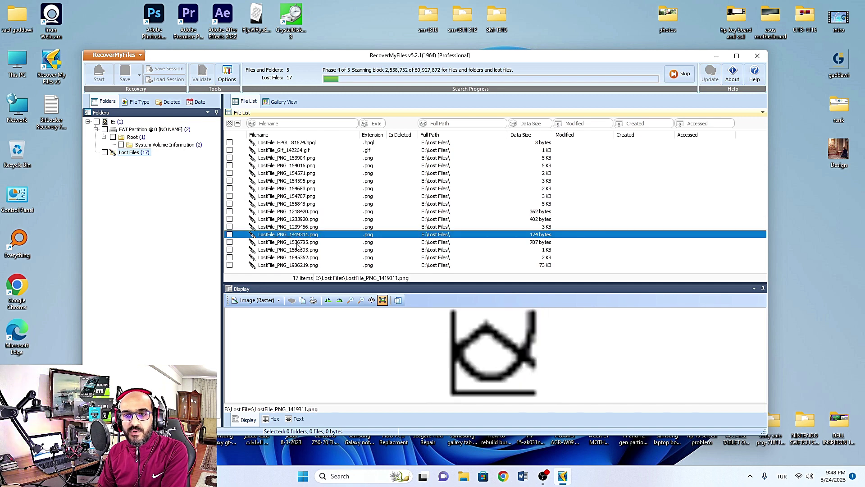
pyautogui.press('Down')
pyautogui.press('Down')
pyautogui.press('Up')
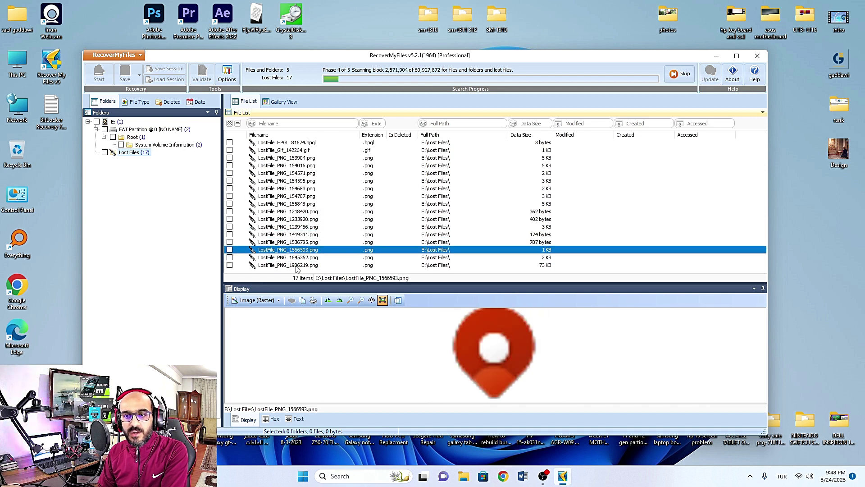
pyautogui.click(296, 265)
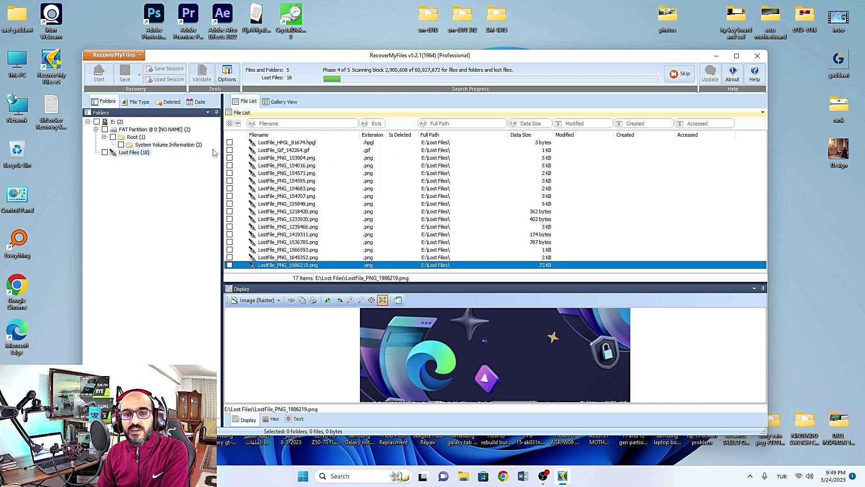
# Dismiss the search-completed message and reload the Lost Files list in the maximized window.
pyautogui.click(143, 153)
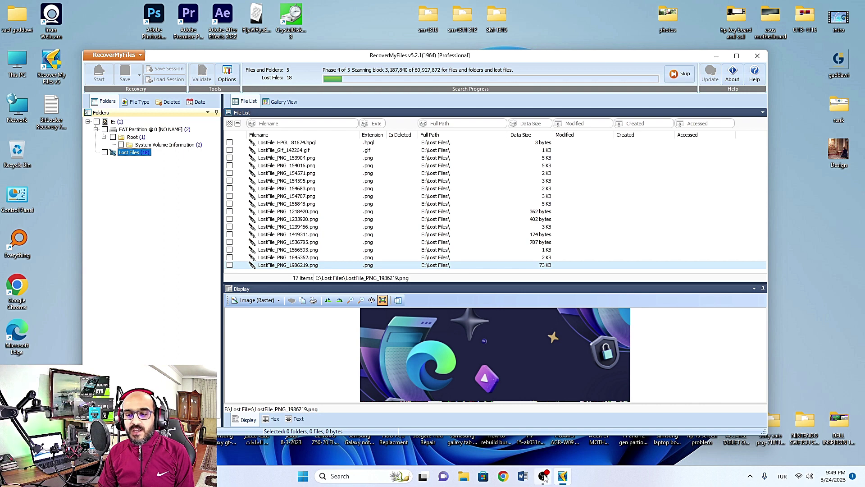
pyautogui.moveTo(481, 61)
pyautogui.mouseDown()
pyautogui.moveTo(472, 70)
pyautogui.moveTo(479, 65)
pyautogui.mouseUp()
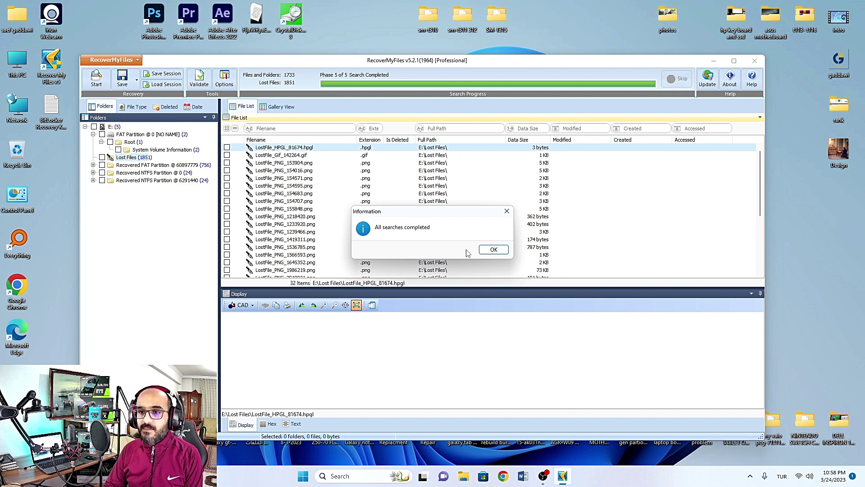
pyautogui.click(494, 250)
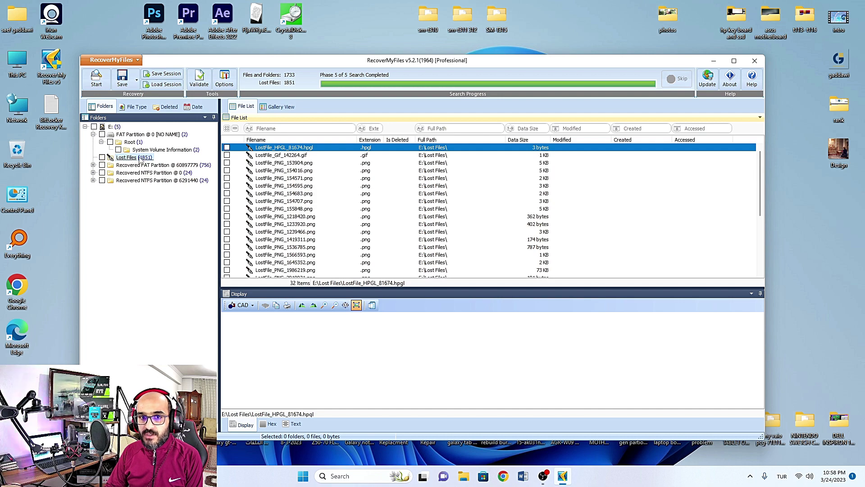
pyautogui.click(131, 157)
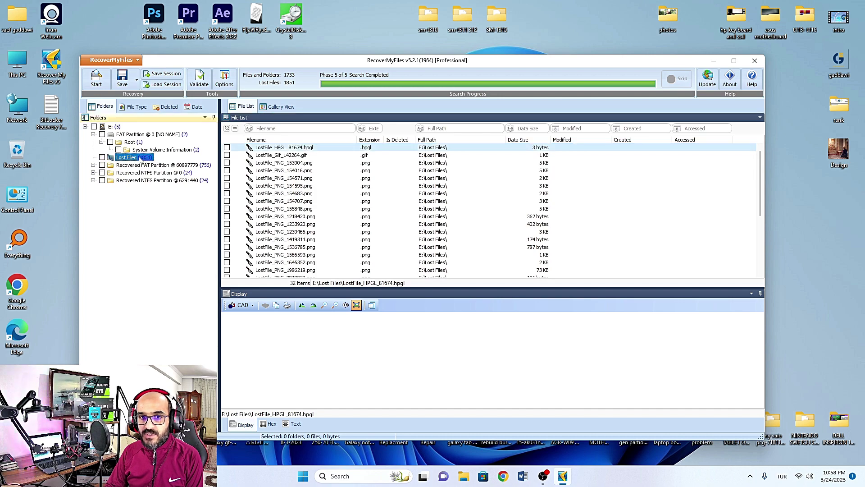
pyautogui.click(734, 60)
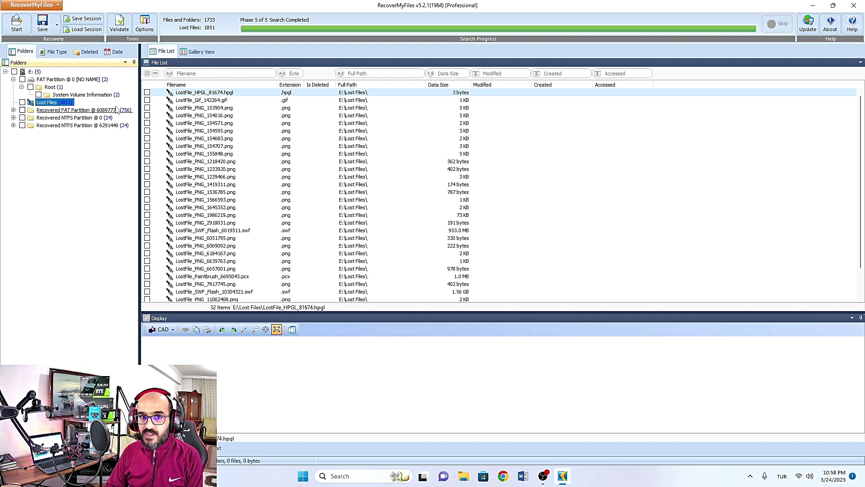
pyautogui.click(82, 95)
pyautogui.click(47, 102)
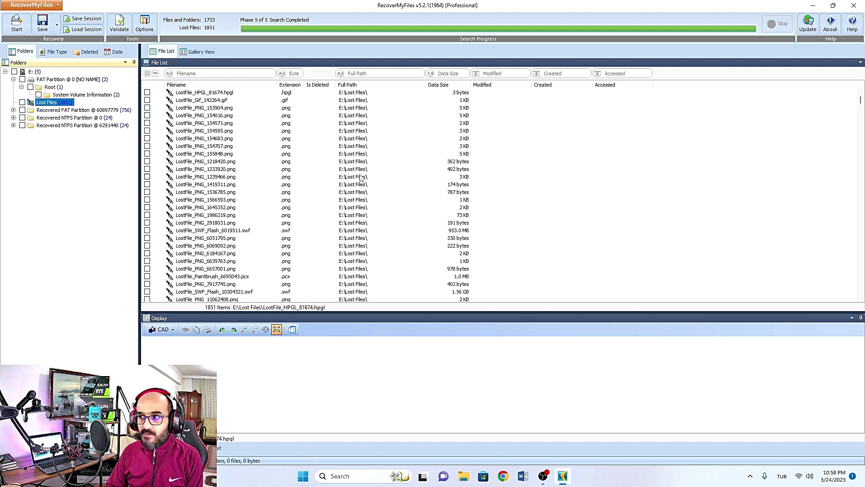
# Preview the Lost Files entries from LostFile_HPGL_81674.hpgl down to LostFile_PNG_7917745.png.
pyautogui.click(213, 93)
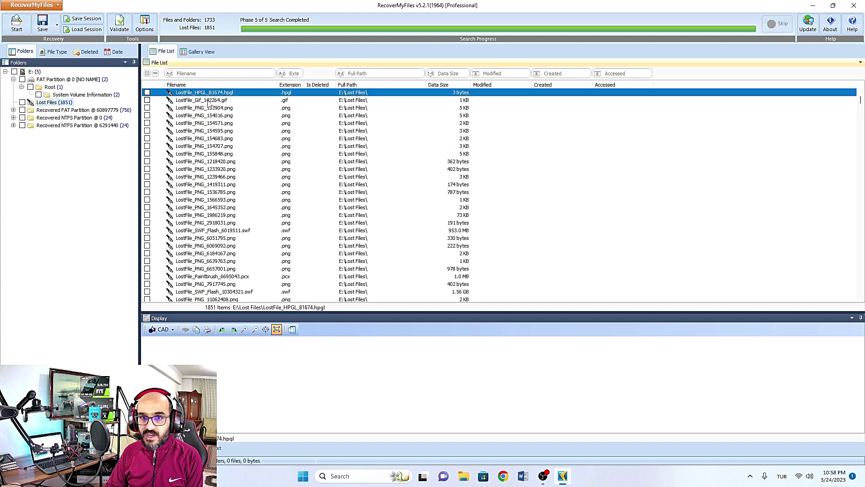
pyautogui.click(215, 100)
pyautogui.click(215, 108)
pyautogui.click(216, 116)
pyautogui.click(217, 123)
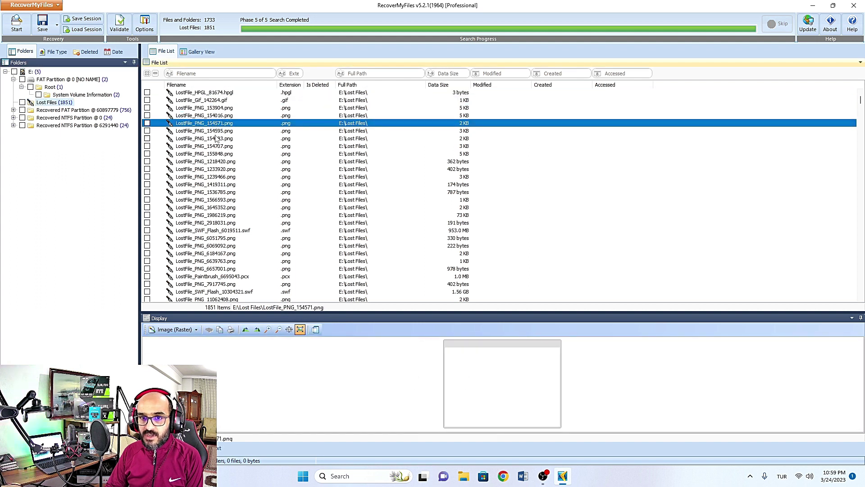
pyautogui.click(217, 131)
pyautogui.click(217, 138)
pyautogui.click(217, 147)
pyautogui.click(217, 154)
pyautogui.click(218, 162)
pyautogui.click(220, 193)
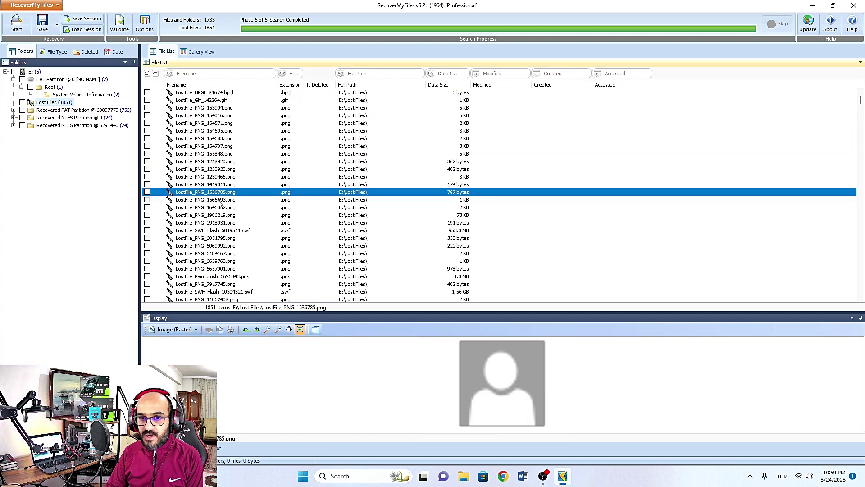
pyautogui.click(207, 208)
pyautogui.click(211, 223)
pyautogui.click(212, 232)
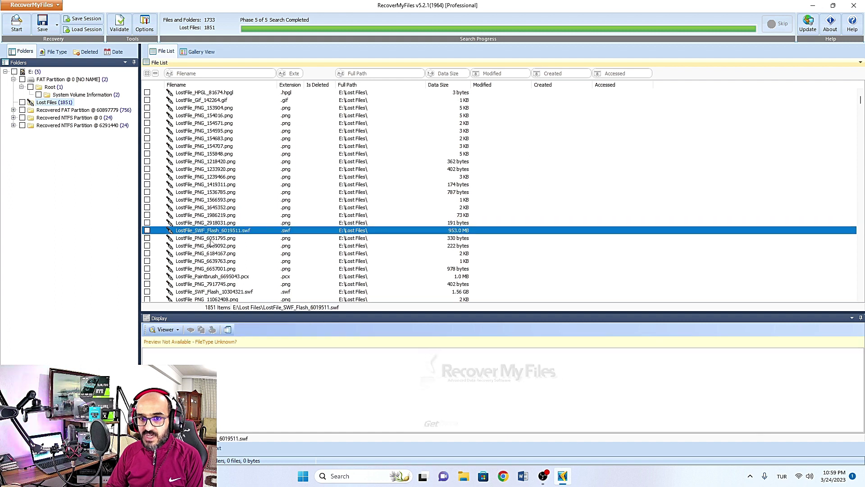
pyautogui.click(212, 237)
pyautogui.click(211, 253)
pyautogui.scroll(-4, 210, 250)
pyautogui.click(210, 193)
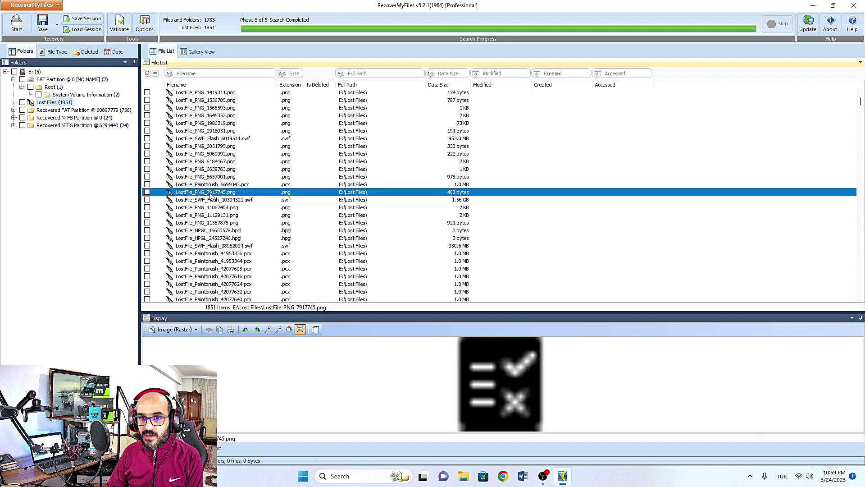
# Preview the following SWF, PNG, HPGL and Paintbrush entries in turn, through LostFile_Paintbrush_42077648.pcx.
pyautogui.press('Down')
pyautogui.press('Down')
pyautogui.press('Down')
pyautogui.press('Down')
pyautogui.press('Down')
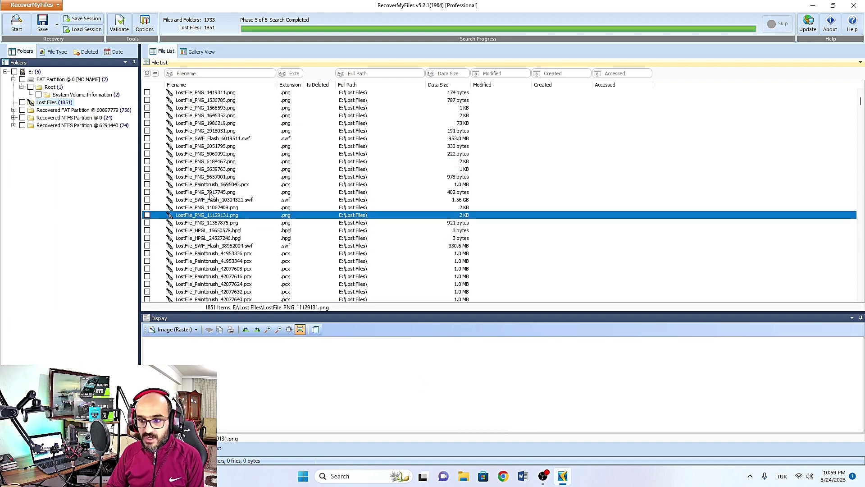
pyautogui.press('Down')
pyautogui.press('Down')
pyautogui.press('Down')
pyautogui.press('Down')
pyautogui.press('Down')
pyautogui.press('Down')
pyautogui.press('Down')
pyautogui.press('Down')
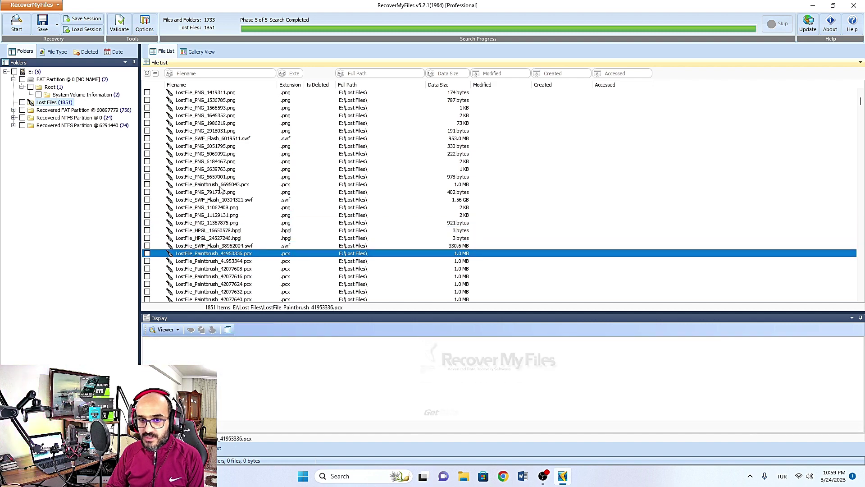
pyautogui.press('Down')
pyautogui.press('Down')
pyautogui.press('Down')
pyautogui.press('Down')
pyautogui.press('Down')
pyautogui.press('Down')
pyautogui.press('Down')
pyautogui.press('Down')
pyautogui.press('Down')
pyautogui.press('Down')
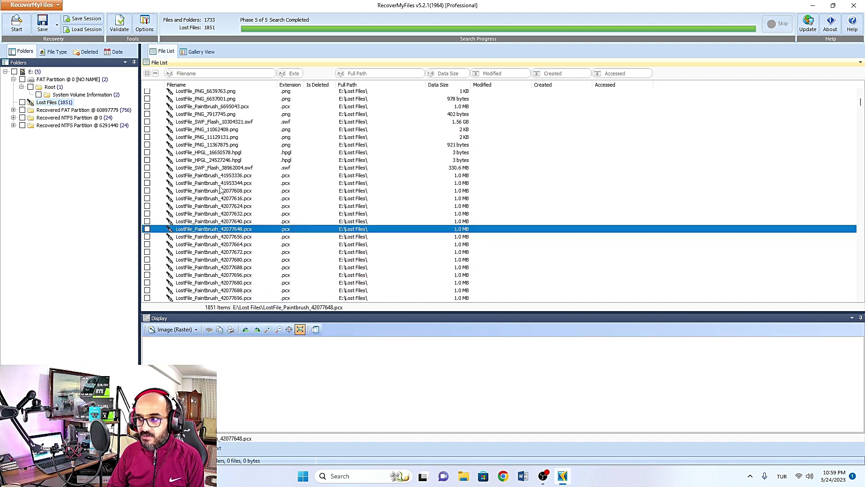
# Spot-check Paintbrush PCX files further down the Lost Files list for viewable previews.
pyautogui.scroll(-20, 211, 241)
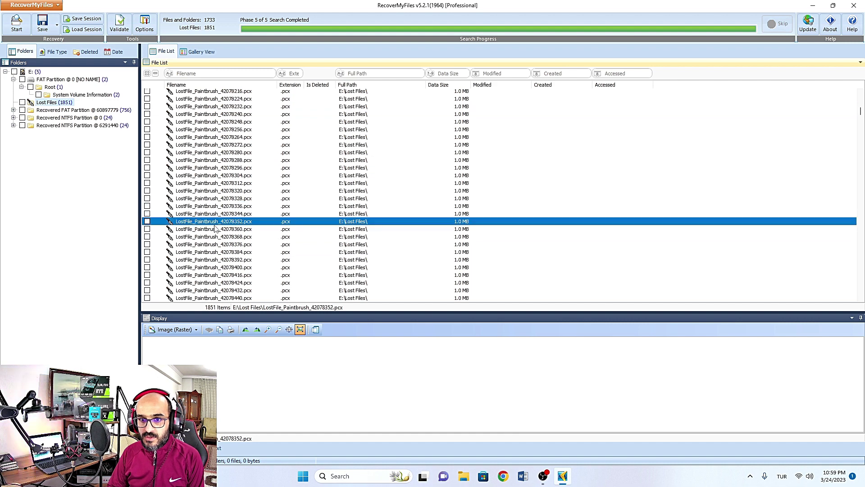
pyautogui.click(221, 231)
pyautogui.scroll(-7, 220, 232)
pyautogui.click(223, 230)
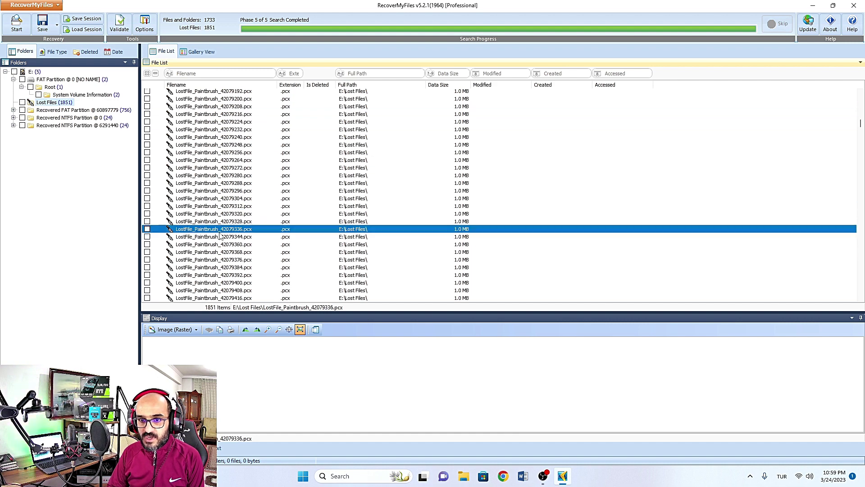
pyautogui.scroll(-7, 225, 232)
pyautogui.click(225, 229)
pyautogui.scroll(-5, 234, 235)
pyautogui.click(232, 230)
pyautogui.scroll(-9, 232, 230)
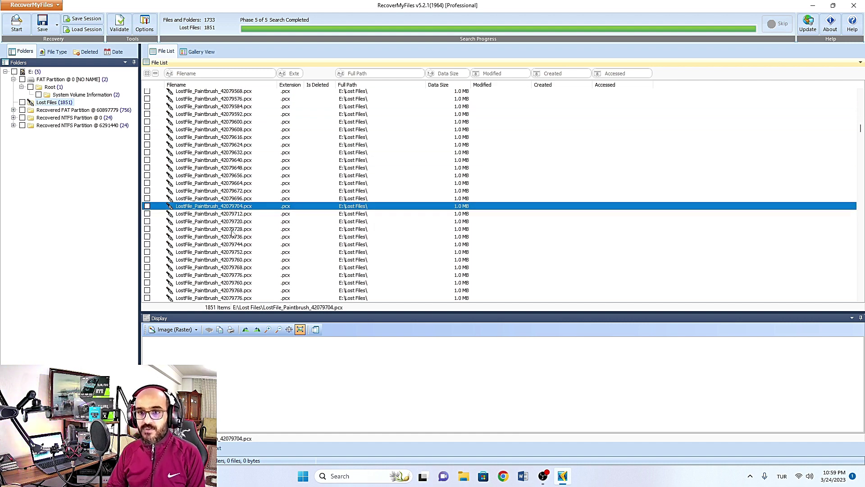
pyautogui.click(228, 222)
pyautogui.scroll(-13, 226, 229)
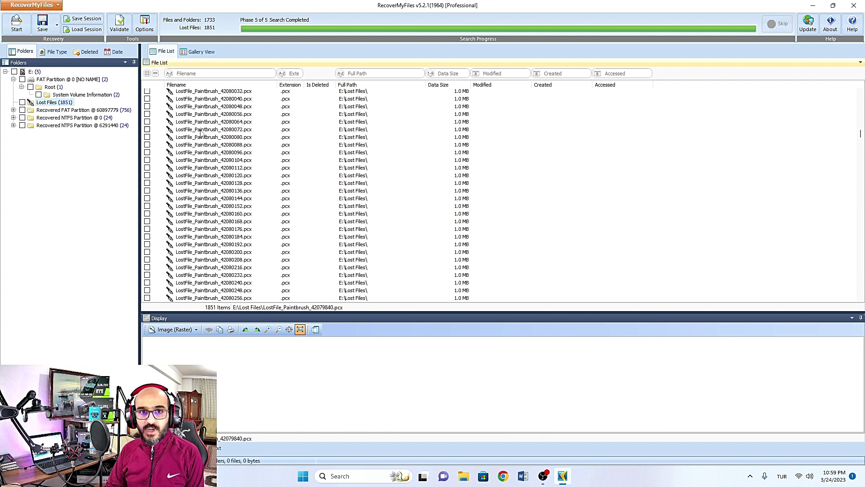
# Mark the entire Lost Files folder for recovery and start saving its files.
pyautogui.click(42, 27)
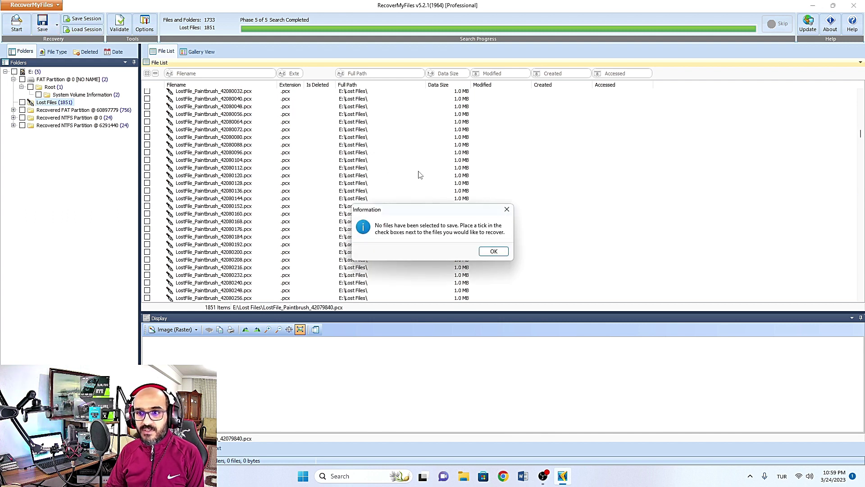
pyautogui.click(494, 251)
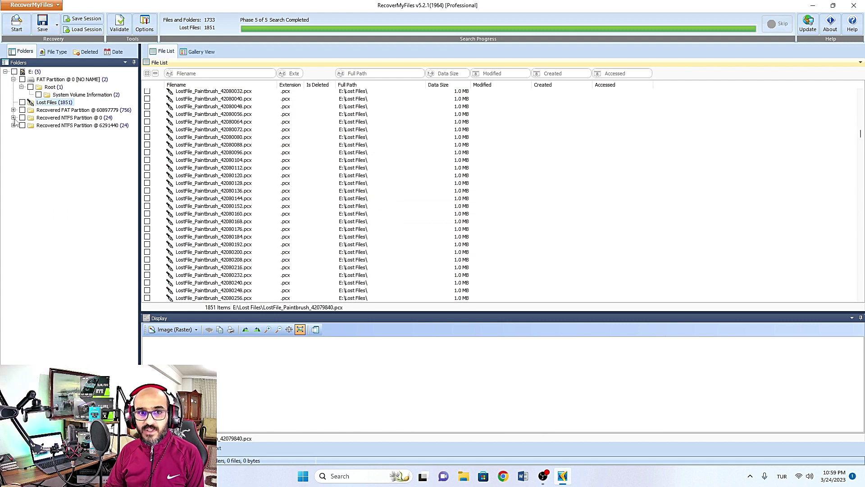
pyautogui.click(22, 103)
pyautogui.click(43, 23)
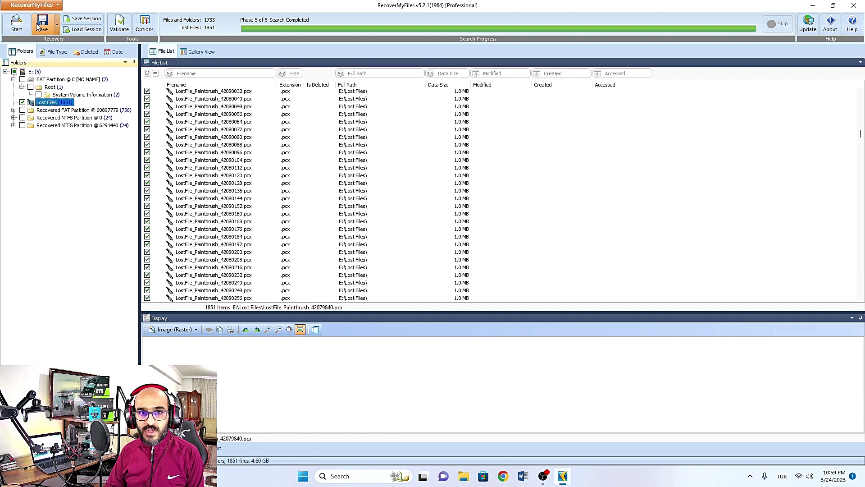
# Switch to File Explorer and create a folder named recover 2 on drive PASA YEDEKLEME (D:).
pyautogui.click(538, 231)
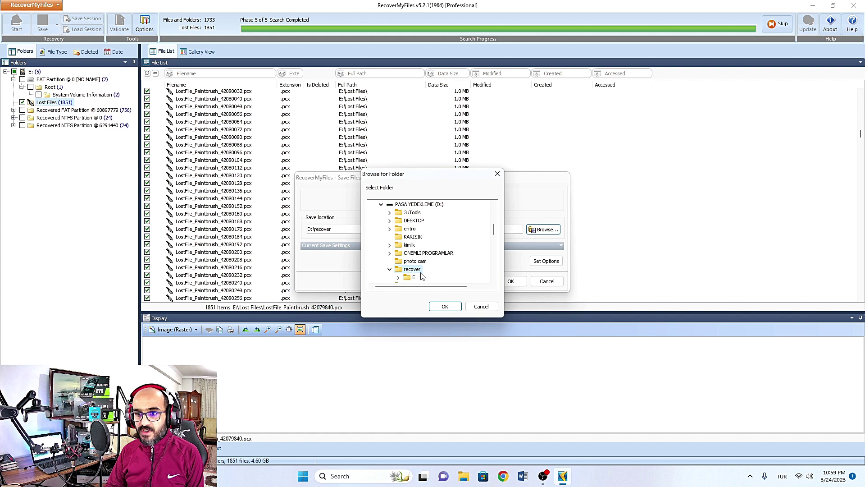
pyautogui.click(476, 308)
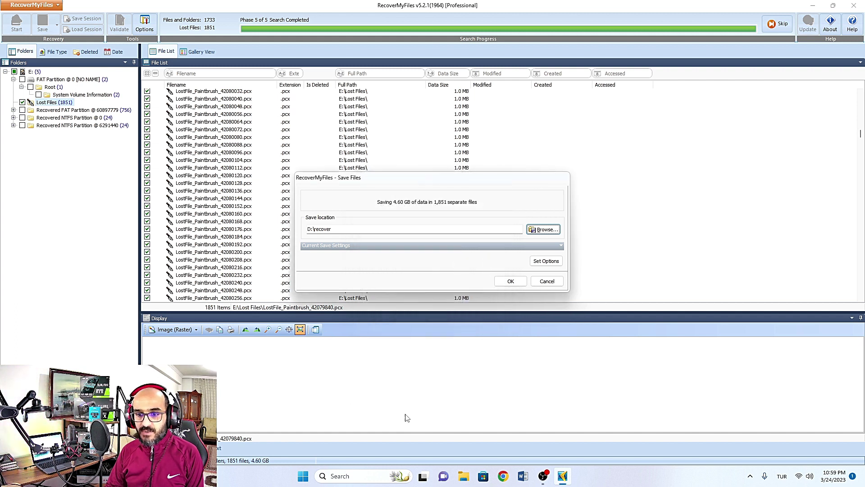
pyautogui.click(464, 476)
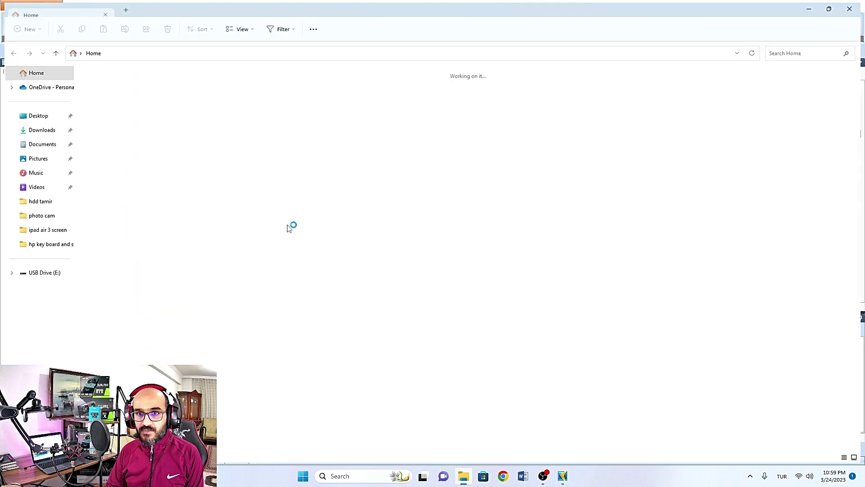
pyautogui.click(43, 115)
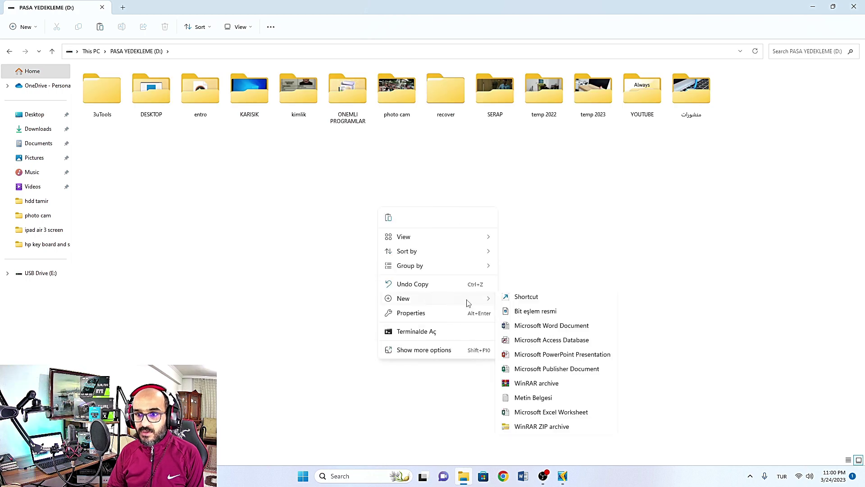
pyautogui.click(518, 332)
pyautogui.write('recover 2')
pyautogui.click(862, 91)
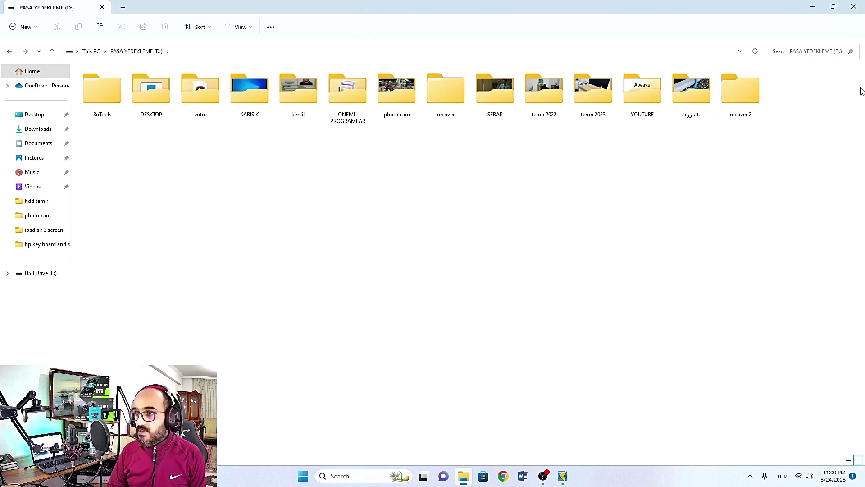
pyautogui.click(860, 4)
# Set the save location to the recover 2 folder on drive D: and save the marked files.
pyautogui.click(543, 229)
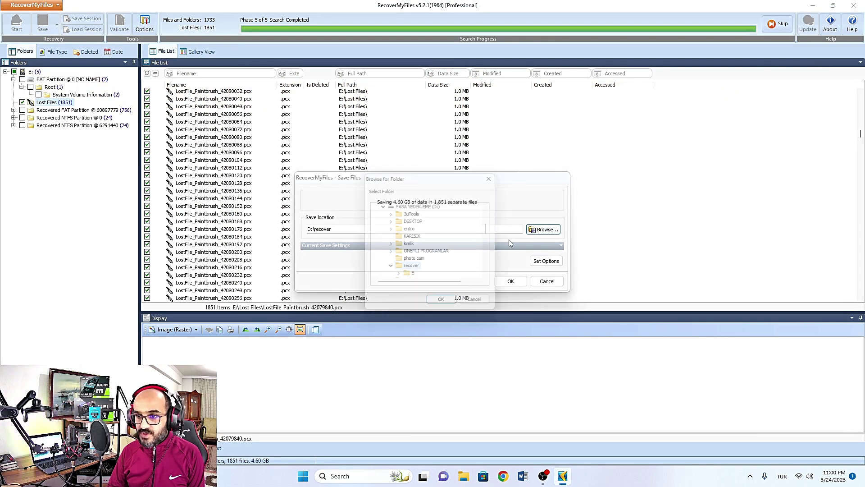
pyautogui.scroll(-3, 414, 222)
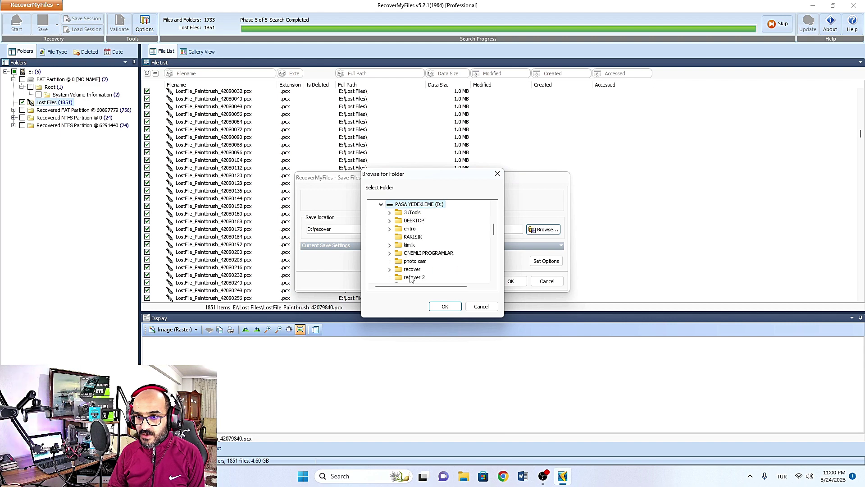
pyautogui.click(410, 279)
pyautogui.click(445, 306)
pyautogui.click(511, 281)
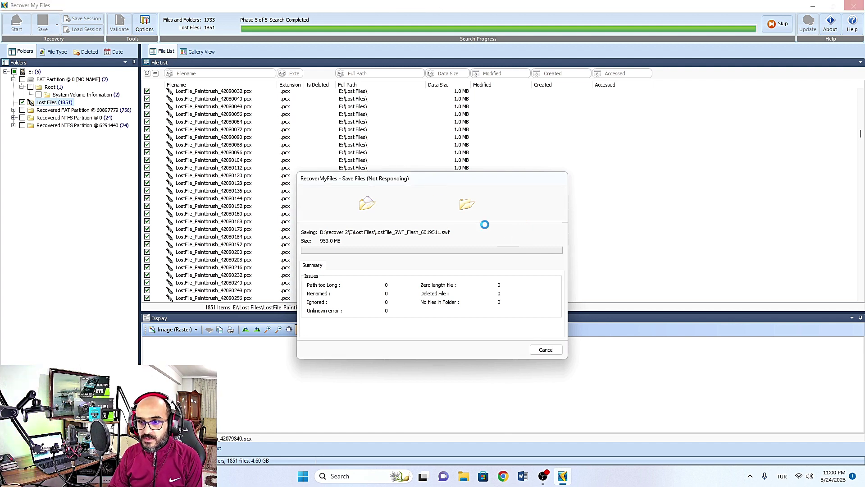
pyautogui.click(544, 475)
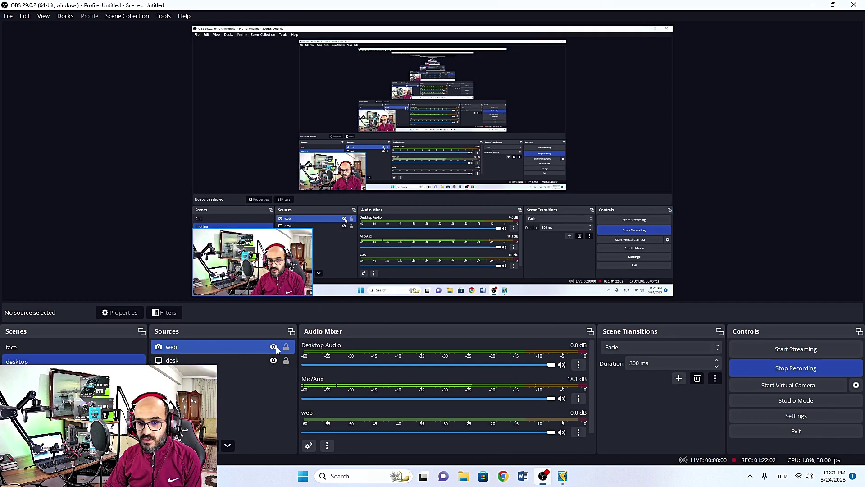
pyautogui.hotkey('alt', 'Tab')
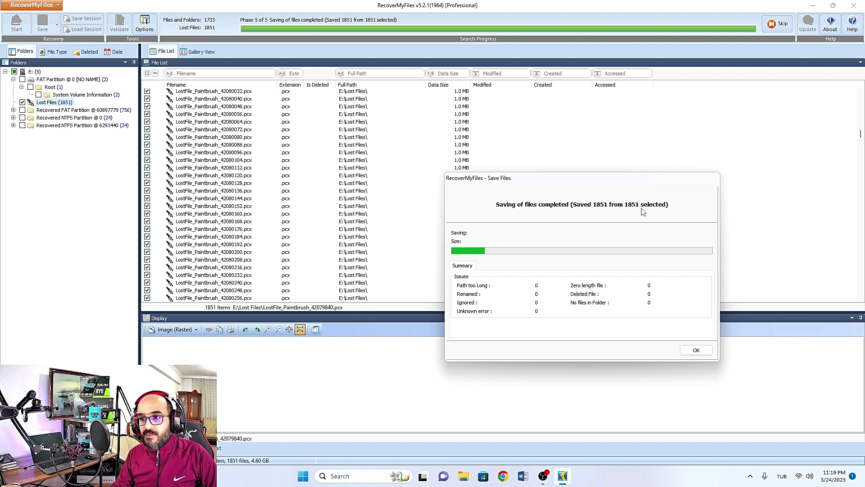
# Dismiss the completed save summary and close Recover My Files, confirming the exit.
pyautogui.click(695, 352)
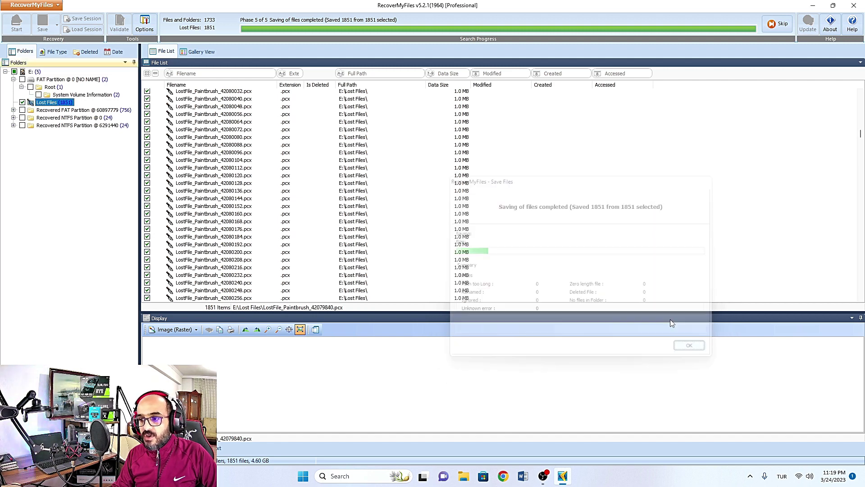
pyautogui.click(854, 5)
pyautogui.click(459, 252)
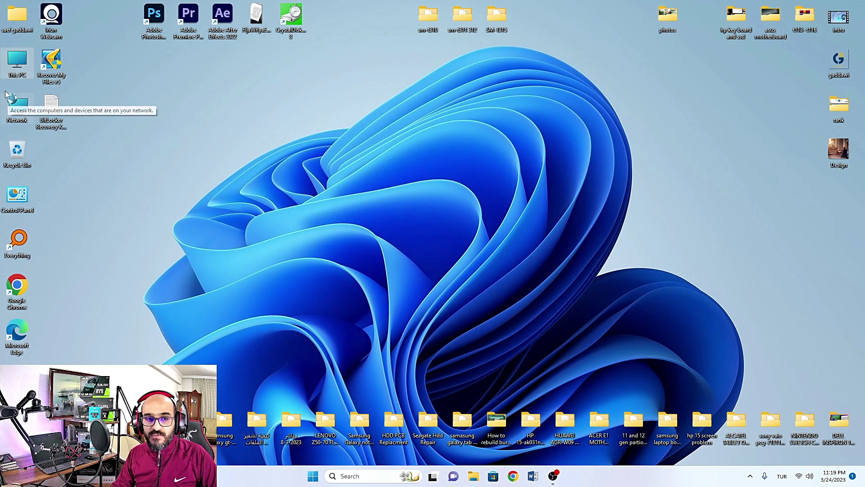
# Open the saved Lost Files folder inside recover 2\E on drive PASA YEDEKLEME (D:) in File Explorer.
pyautogui.doubleClick(18, 61)
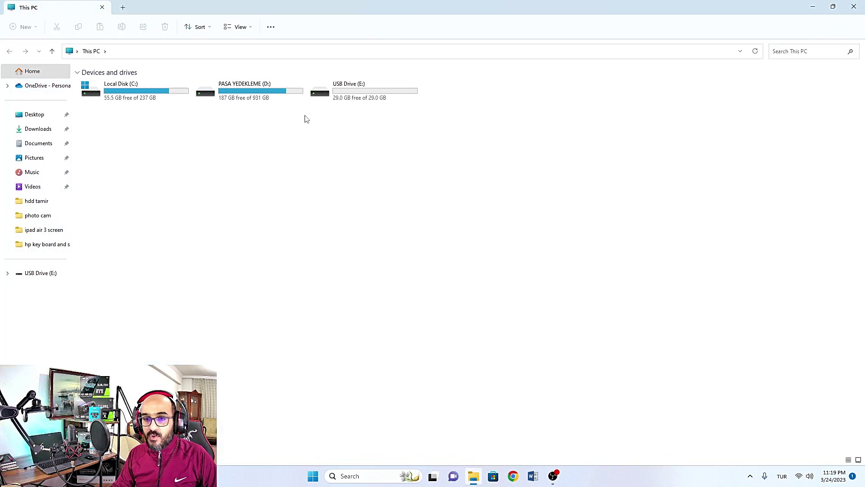
pyautogui.doubleClick(264, 95)
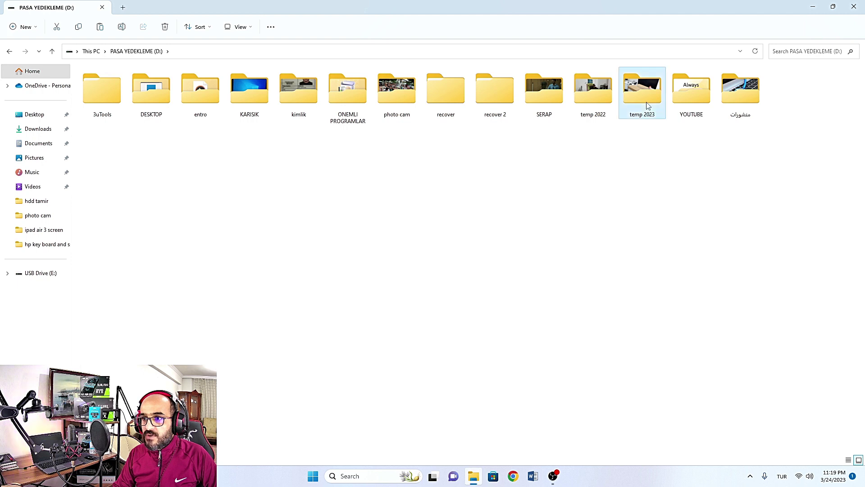
pyautogui.click(495, 96)
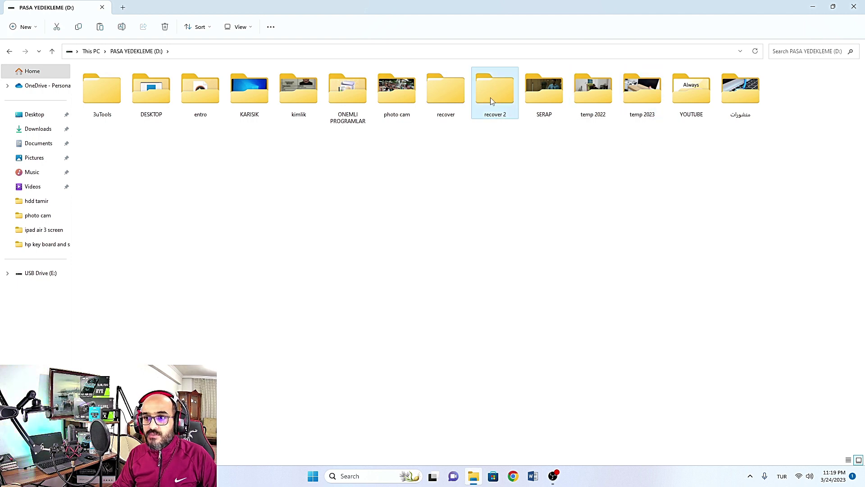
pyautogui.doubleClick(495, 113)
pyautogui.doubleClick(115, 85)
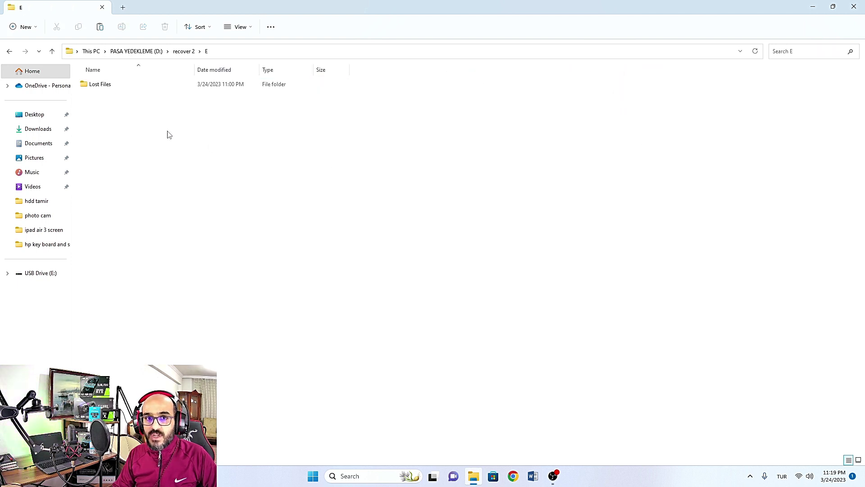
pyautogui.doubleClick(110, 85)
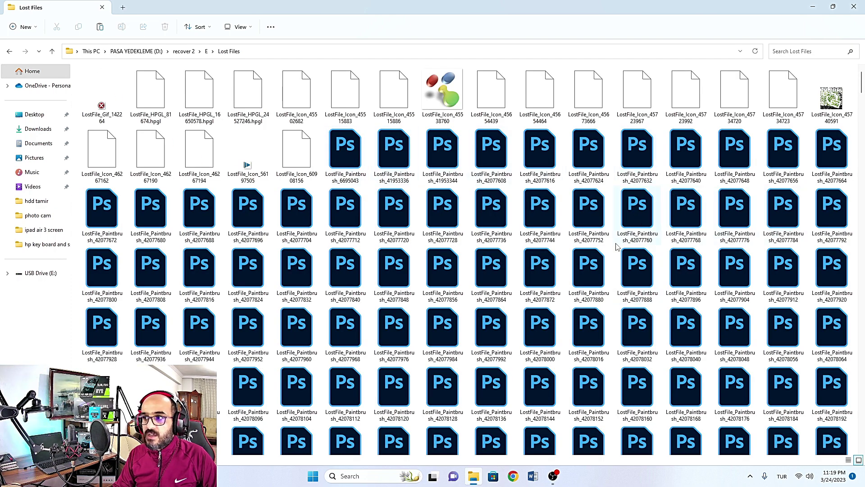
# Look through the saved files in the Lost Files folder from beginning to end for usable content.
pyautogui.scroll(-15, 624, 239)
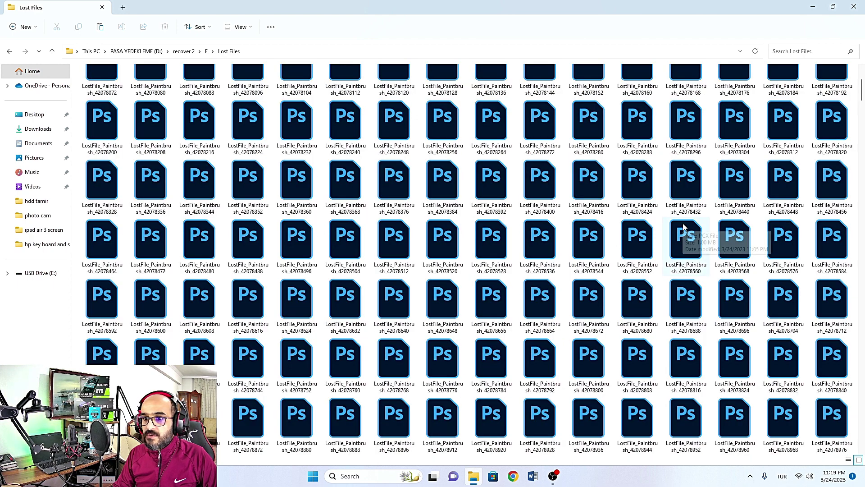
pyautogui.scroll(-20, 559, 250)
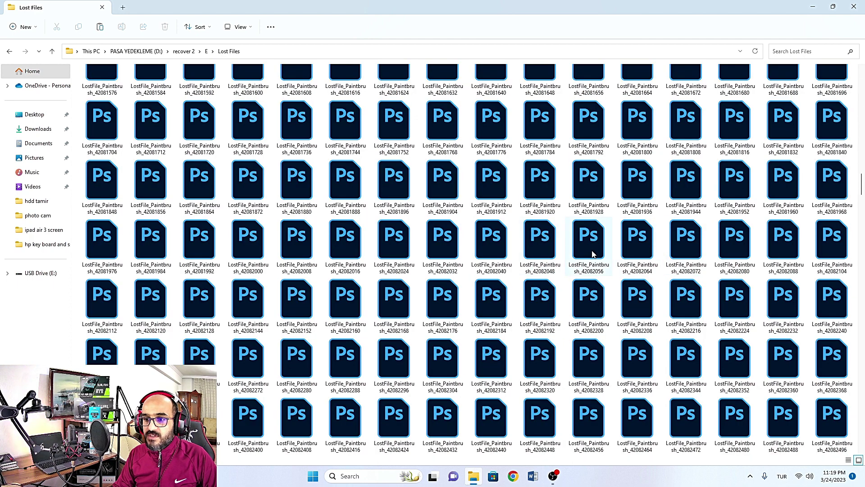
pyautogui.scroll(-20, 577, 225)
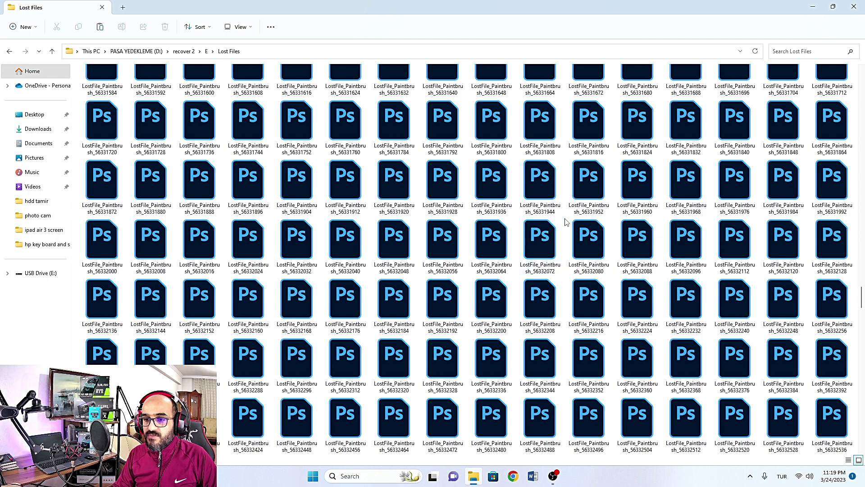
pyautogui.scroll(-20, 574, 224)
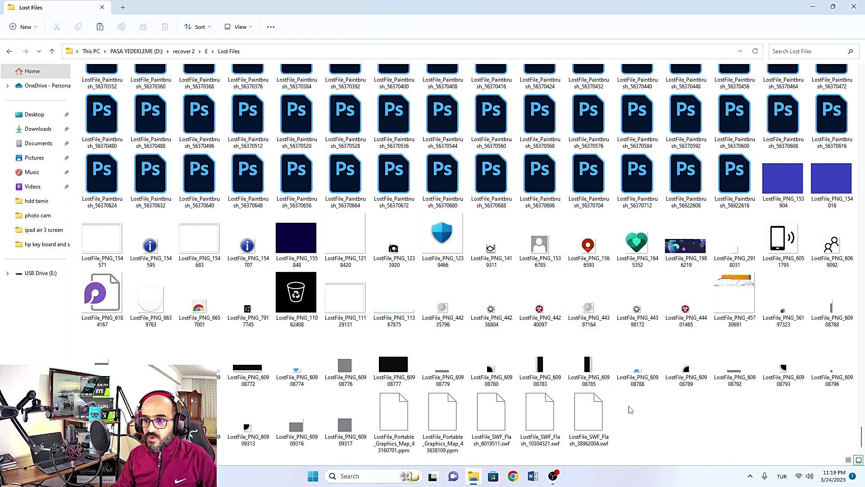
pyautogui.scroll(15, 408, 284)
pyautogui.scroll(20, 407, 285)
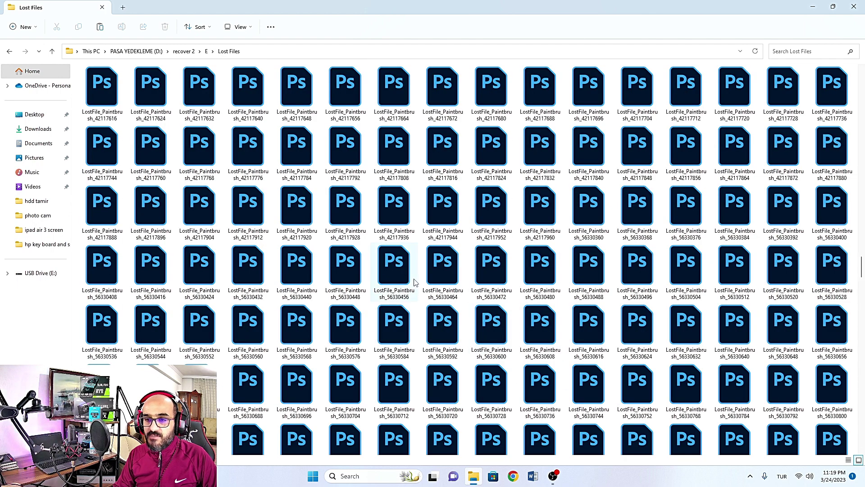
pyautogui.scroll(3, 416, 282)
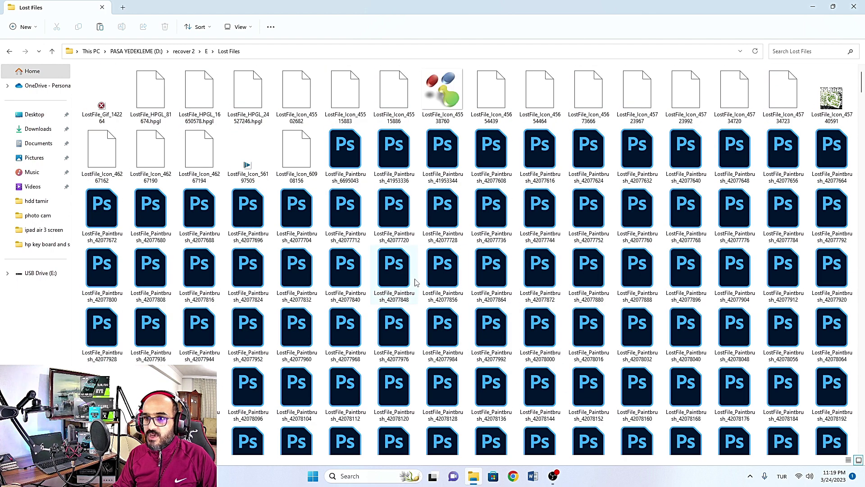
# Try to open the recovered file LostFile_Paintbrush_6695043.pcx in Photoshop and close the program.
pyautogui.click(353, 158)
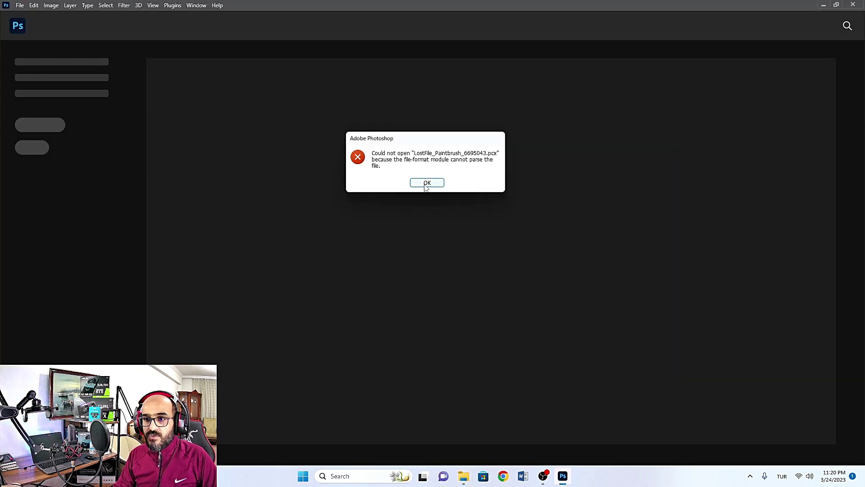
pyautogui.click(427, 183)
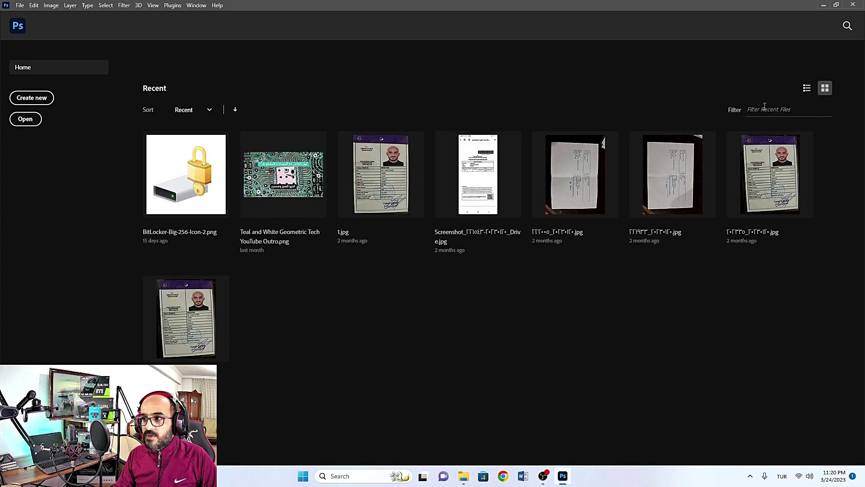
pyautogui.click(857, 7)
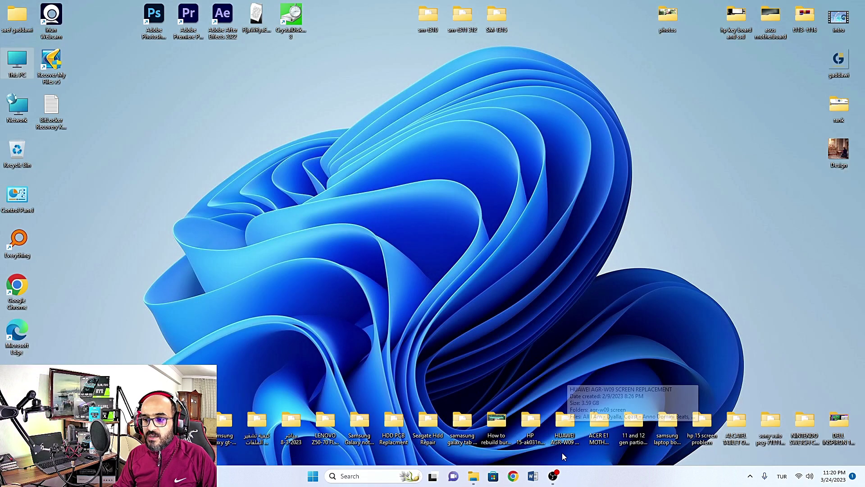
# Switch to OBS and activate the face scene.
pyautogui.click(556, 470)
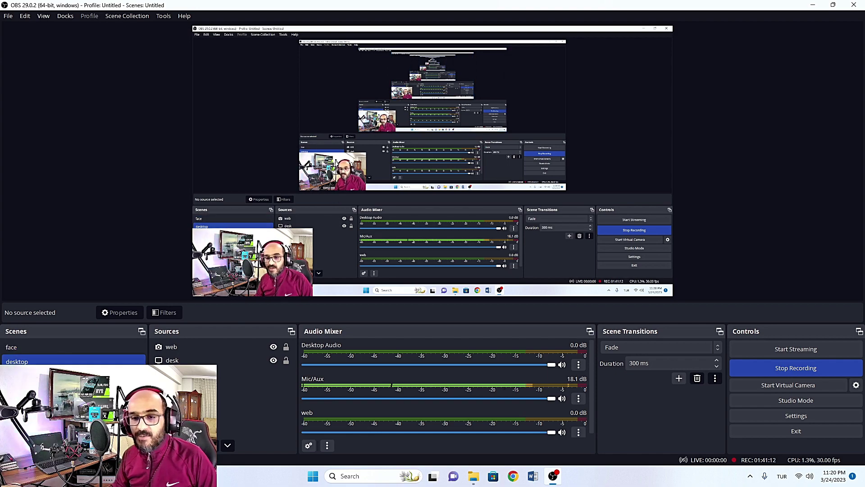
pyautogui.click(43, 346)
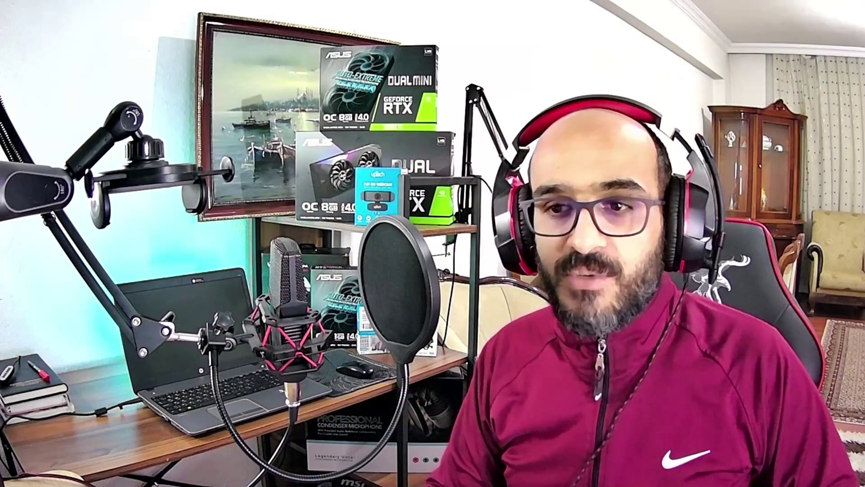